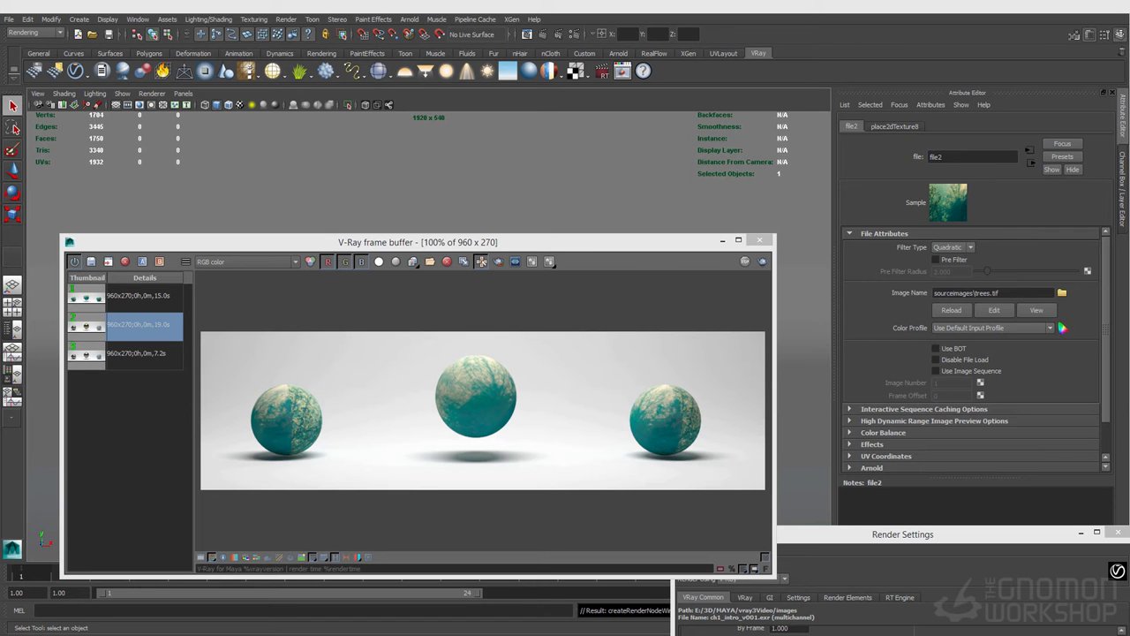
- View the trees.tif source image beside the render, close it, and move the Render Settings window out of the way
{"action": "left_click_drag", "start_coordinate": [418, 242], "coordinate": [480, 146]}
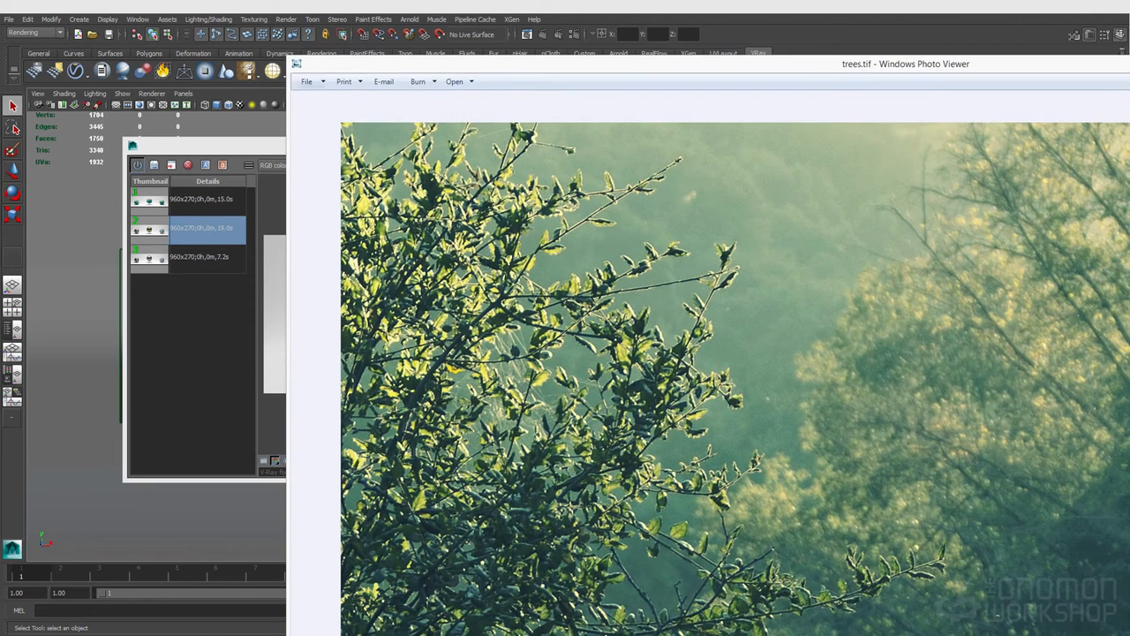
{"action": "left_click_drag", "start_coordinate": [288, 57], "coordinate": [933, 426]}
{"action": "left_click_drag", "start_coordinate": [1024, 433], "coordinate": [746, 268]}
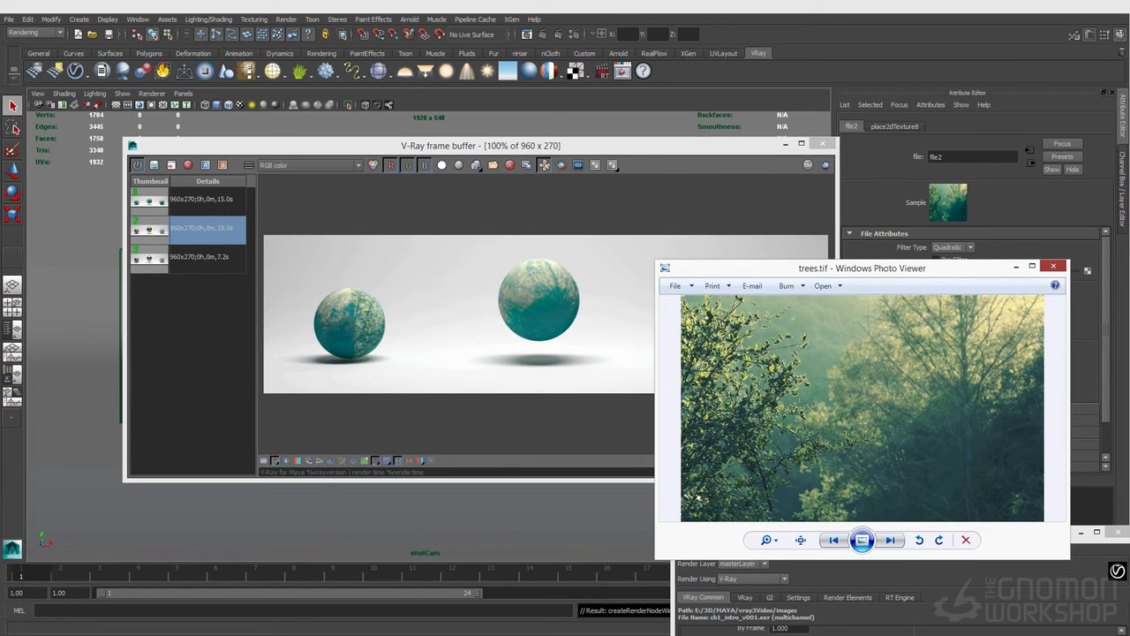
{"action": "key", "text": "alt+F4"}
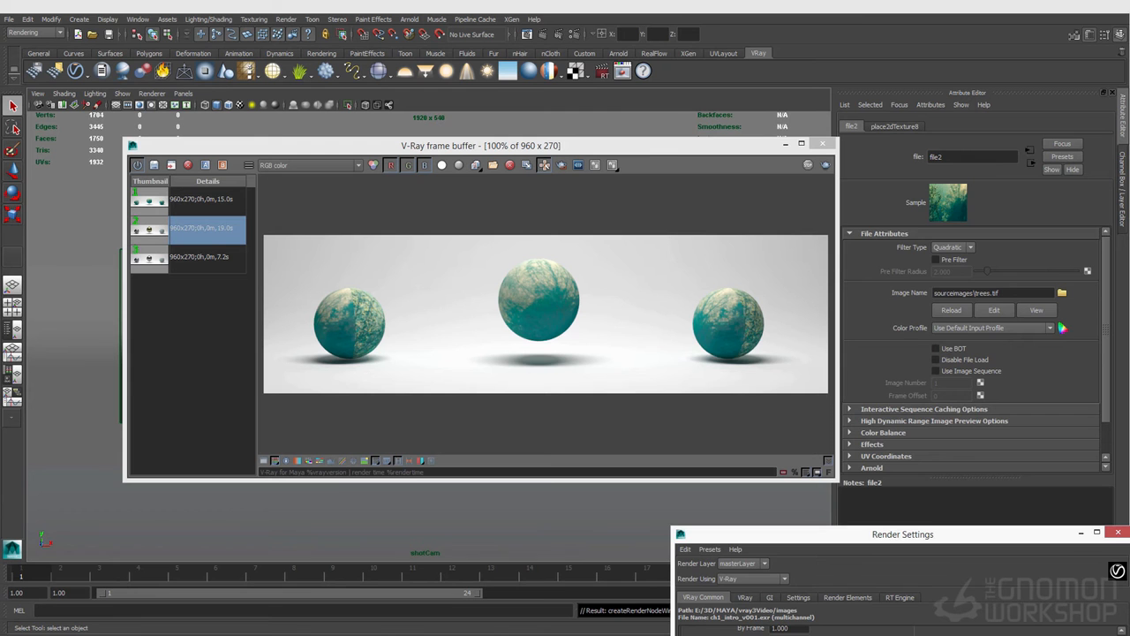
{"action": "left_click_drag", "start_coordinate": [902, 534], "coordinate": [1129, 115]}
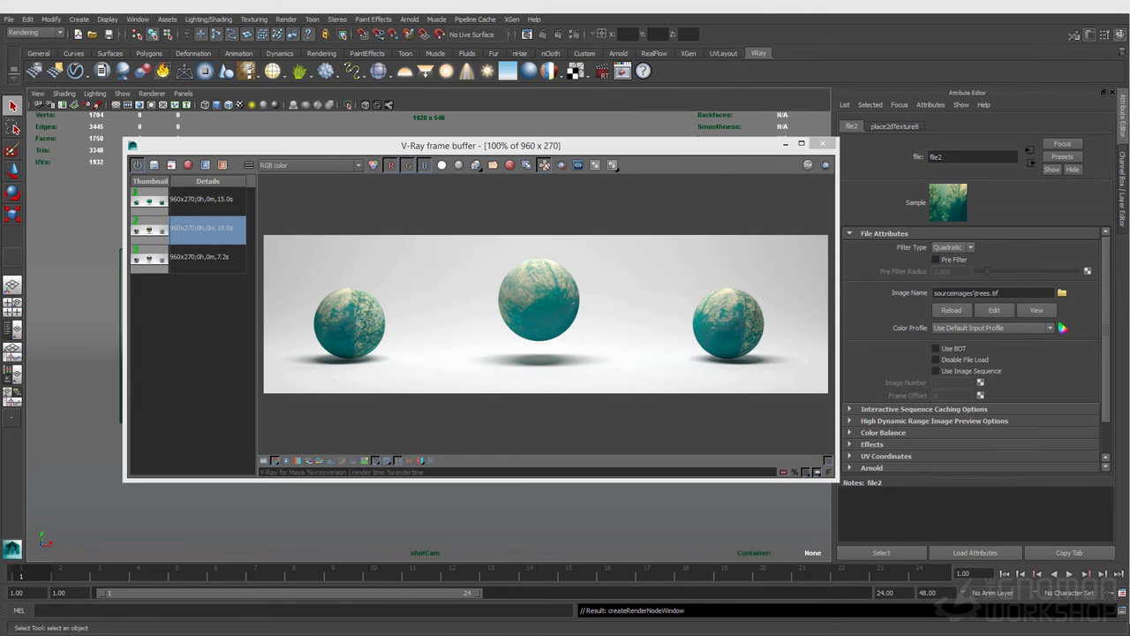
- Compare the rendered spheres with the frame buffer's sRGB display correction switched off and on
{"action": "left_click", "coordinate": [376, 461]}
{"action": "left_click", "coordinate": [376, 461]}
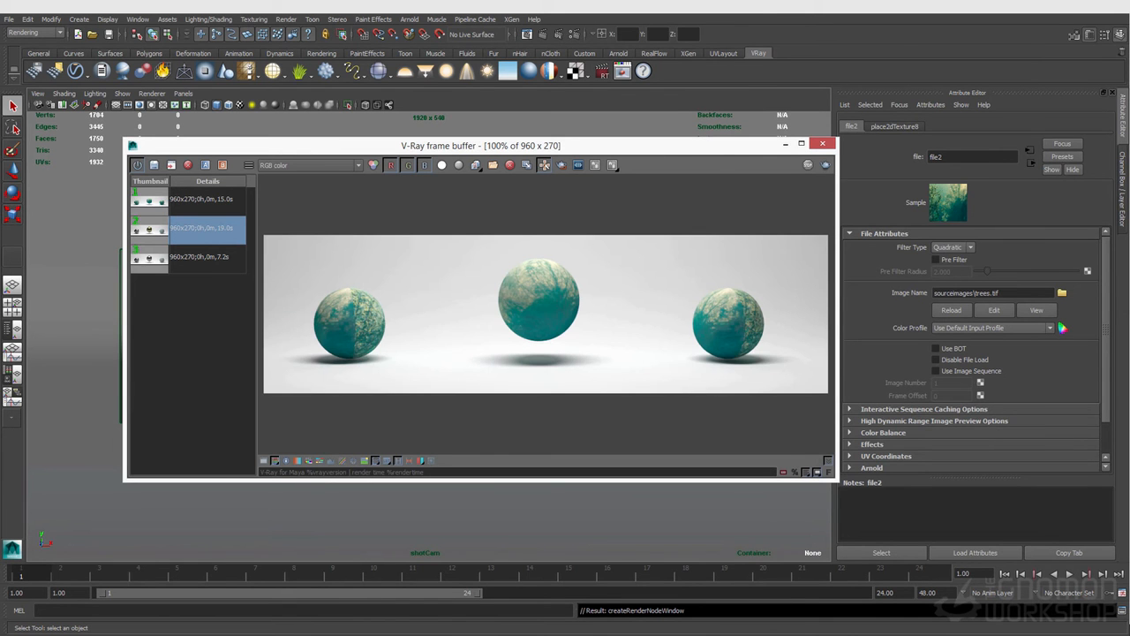
{"action": "left_click", "coordinate": [376, 461]}
{"action": "left_click", "coordinate": [376, 461]}
{"action": "left_click", "coordinate": [376, 459]}
{"action": "left_click", "coordinate": [376, 460]}
{"action": "left_click", "coordinate": [573, 34]}
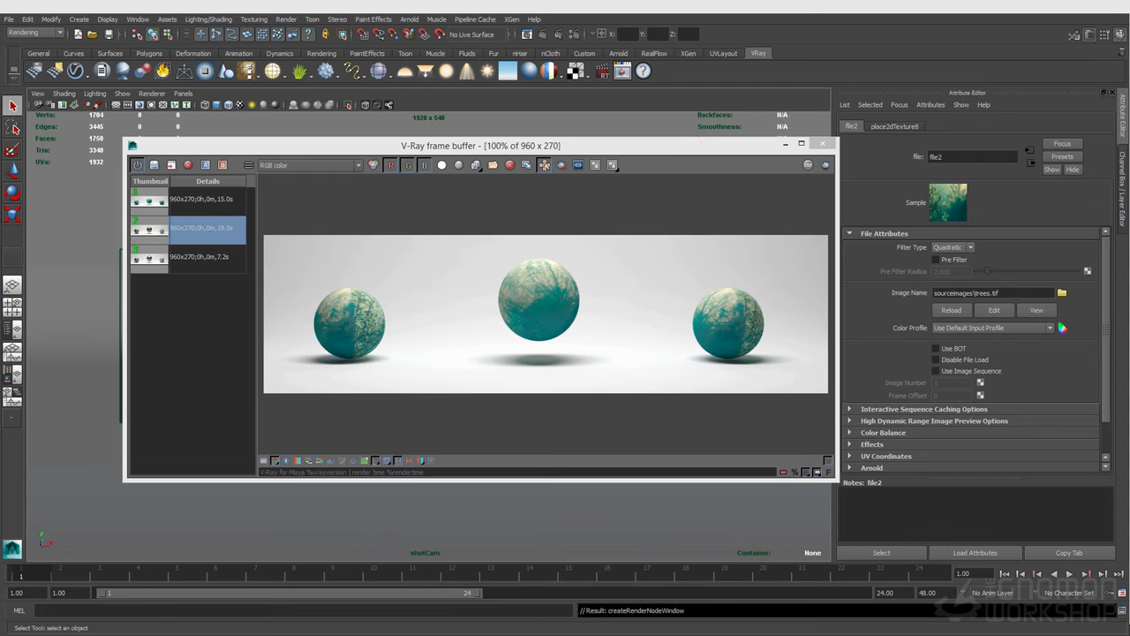
- Open the Node Editor and graph the input and output connections of the trees.tif file texture
{"action": "left_click", "coordinate": [138, 19]}
{"action": "left_click", "coordinate": [155, 115]}
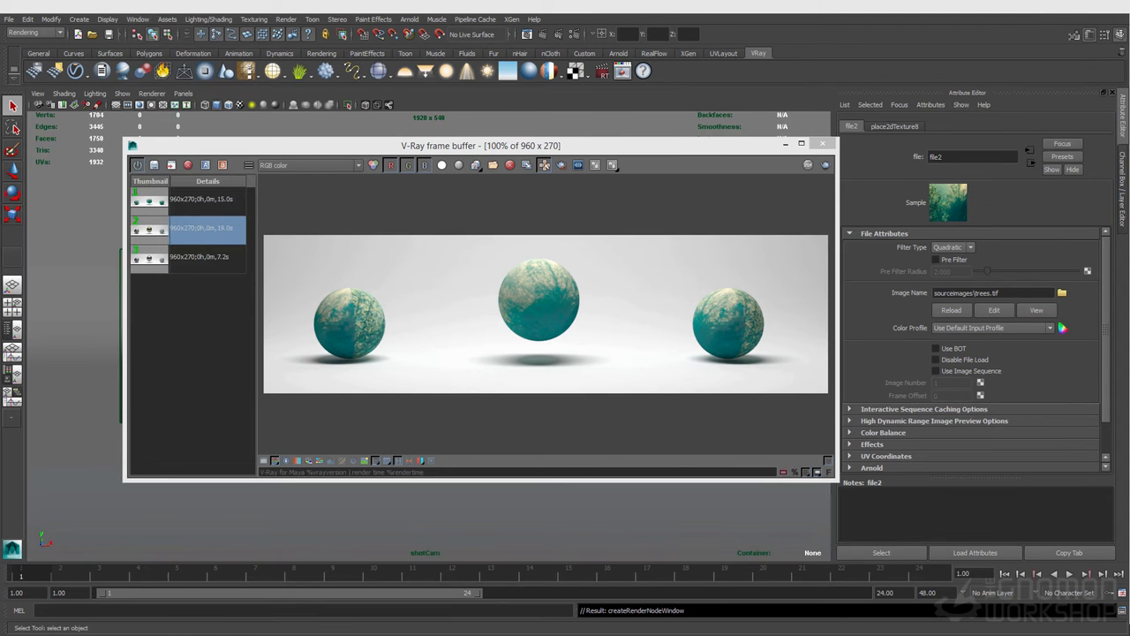
{"action": "left_click", "coordinate": [578, 448]}
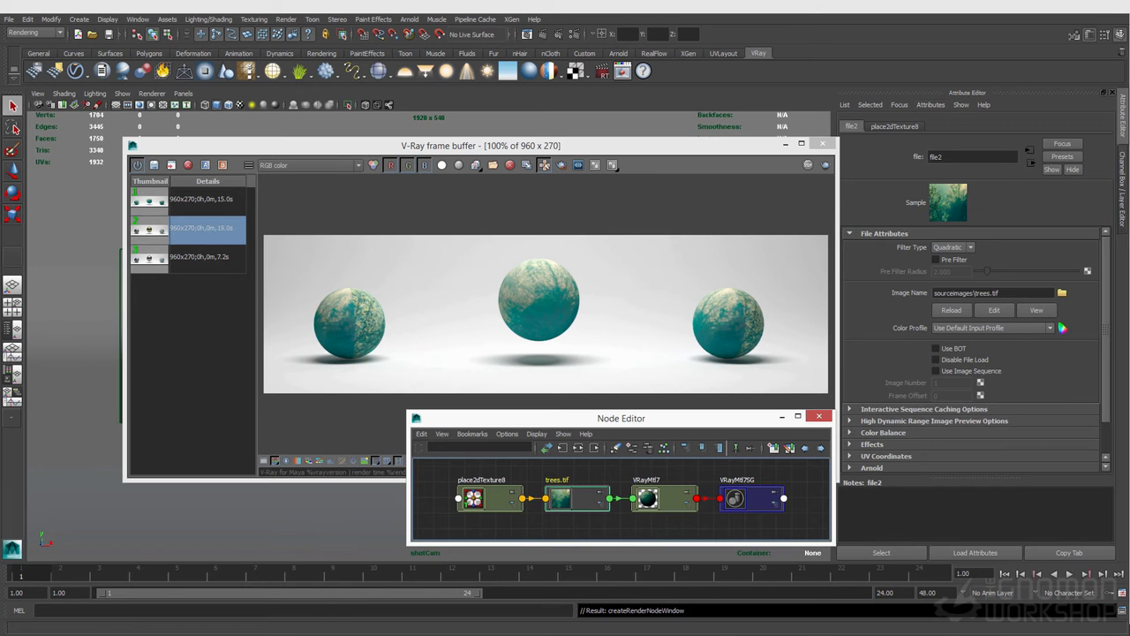
- Add the V-Ray Texture input gamma attribute to the trees.tif file node
{"action": "left_click", "coordinate": [931, 104]}
{"action": "mouse_move", "coordinate": [944, 149]}
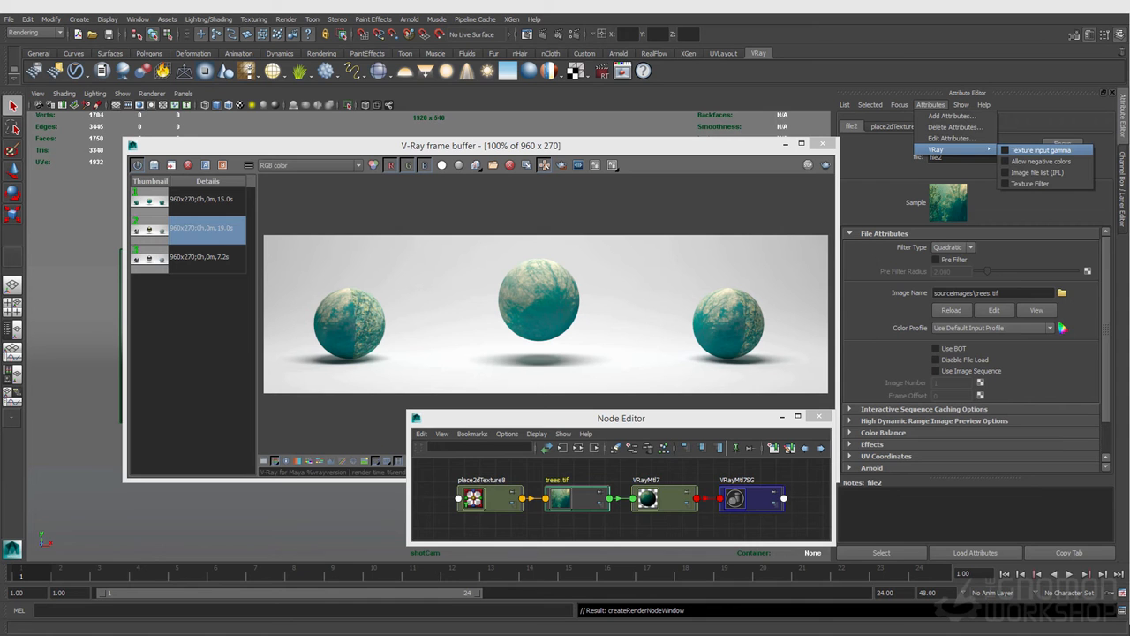
{"action": "left_click", "coordinate": [1042, 150]}
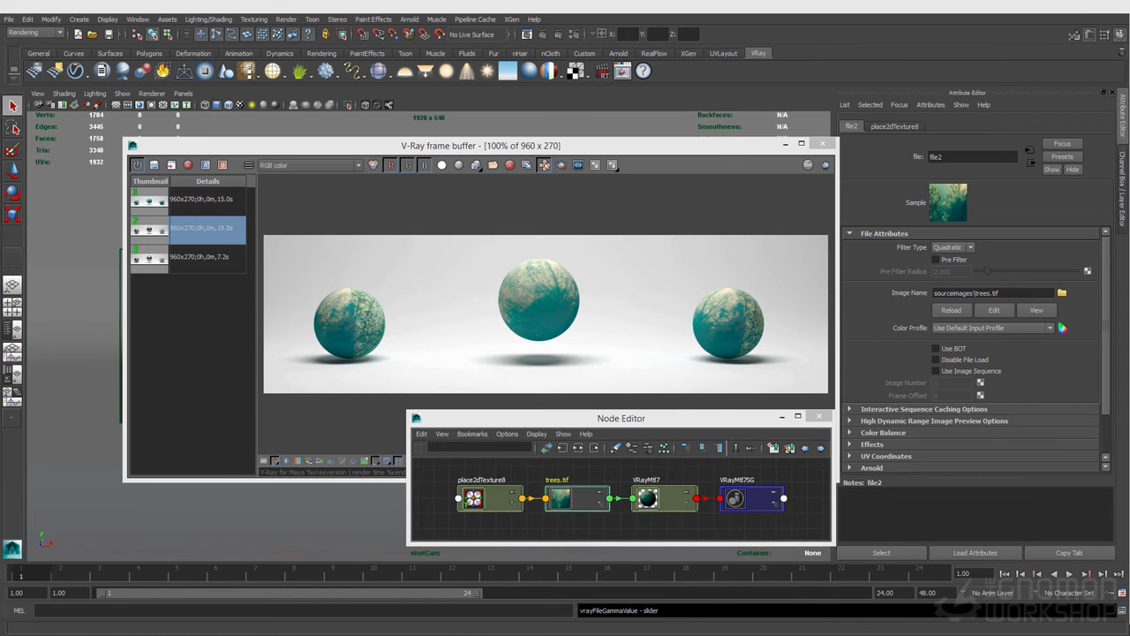
- Define a render region over the right half of the middle sphere and render it
{"action": "left_click", "coordinate": [562, 165]}
{"action": "left_click_drag", "start_coordinate": [529, 235], "coordinate": [639, 366]}
{"action": "left_click", "coordinate": [825, 165]}
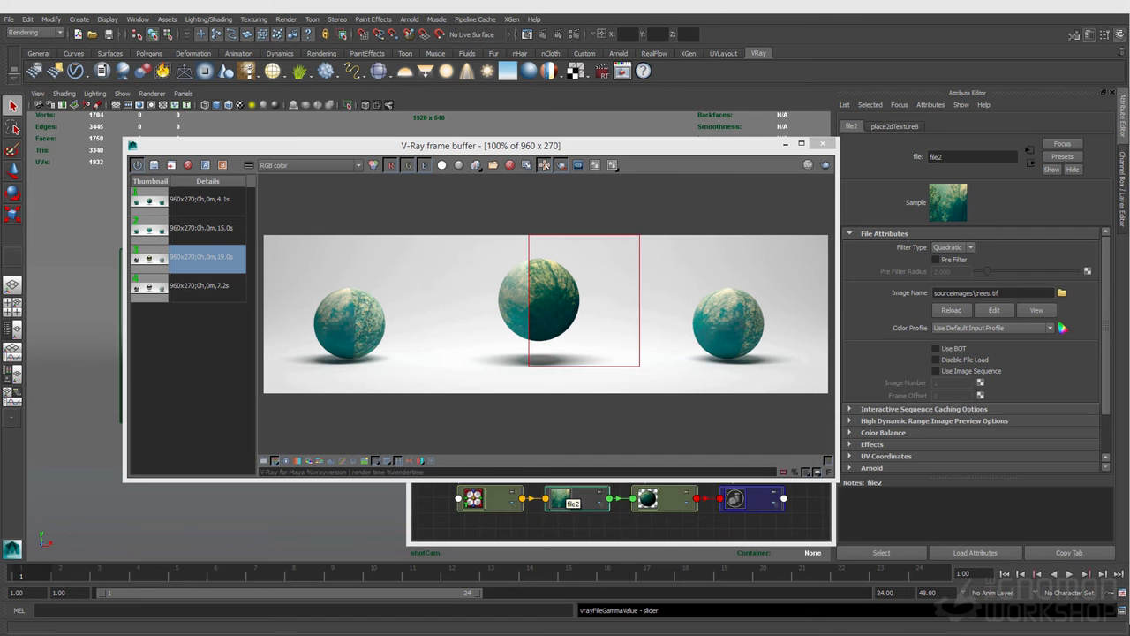
- Show the Extra VRay Attributes of the trees.tif node and render a region covering all three spheres
{"action": "left_click", "coordinate": [569, 498]}
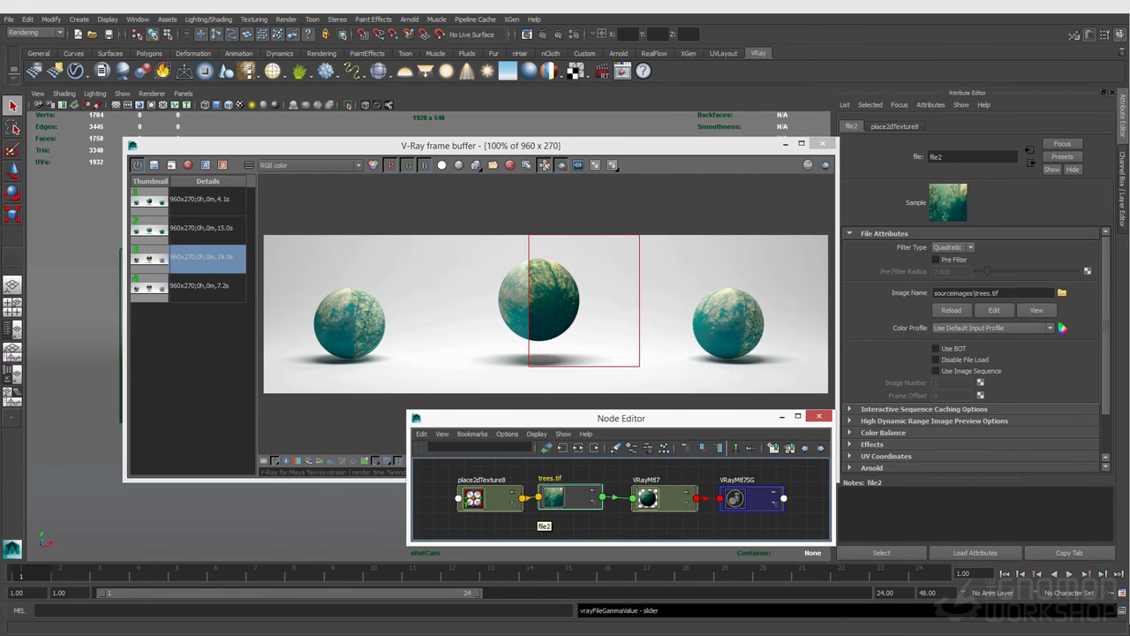
{"action": "scroll", "coordinate": [971, 353], "scroll_direction": "down", "scroll_amount": 2}
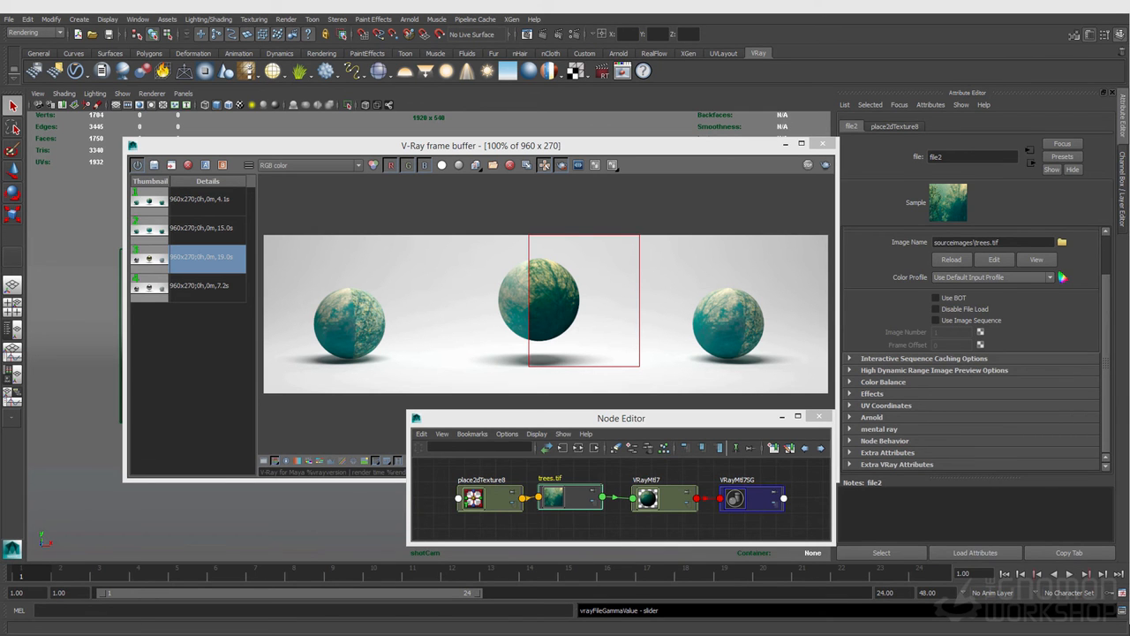
{"action": "left_click", "coordinate": [896, 465]}
{"action": "scroll", "coordinate": [896, 464], "scroll_direction": "down", "scroll_amount": 2}
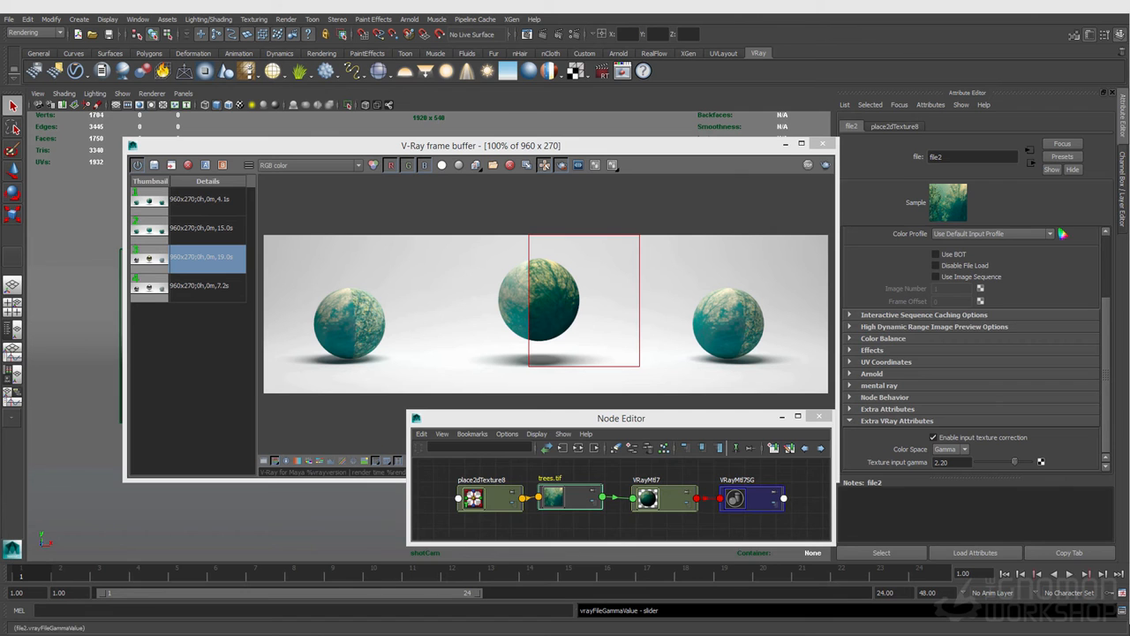
{"action": "double_click", "coordinate": [942, 463]}
{"action": "left_click_drag", "start_coordinate": [279, 236], "coordinate": [795, 394]}
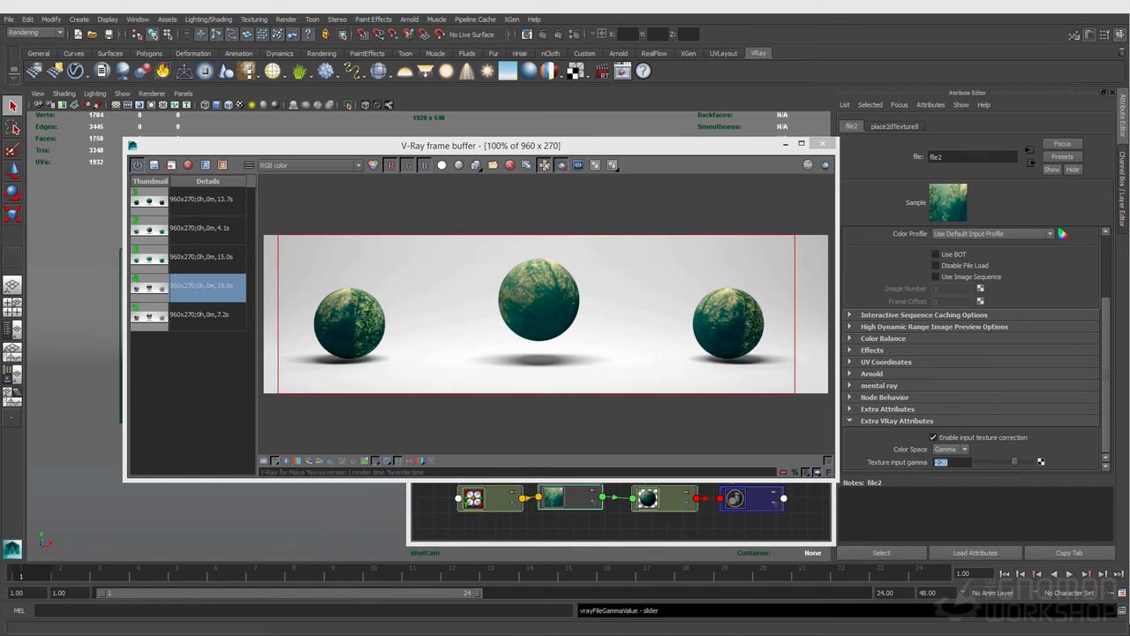
- Insert a Color Remap on the trees.tif file node from its Effects settings
{"action": "mouse_move", "coordinate": [958, 150]}
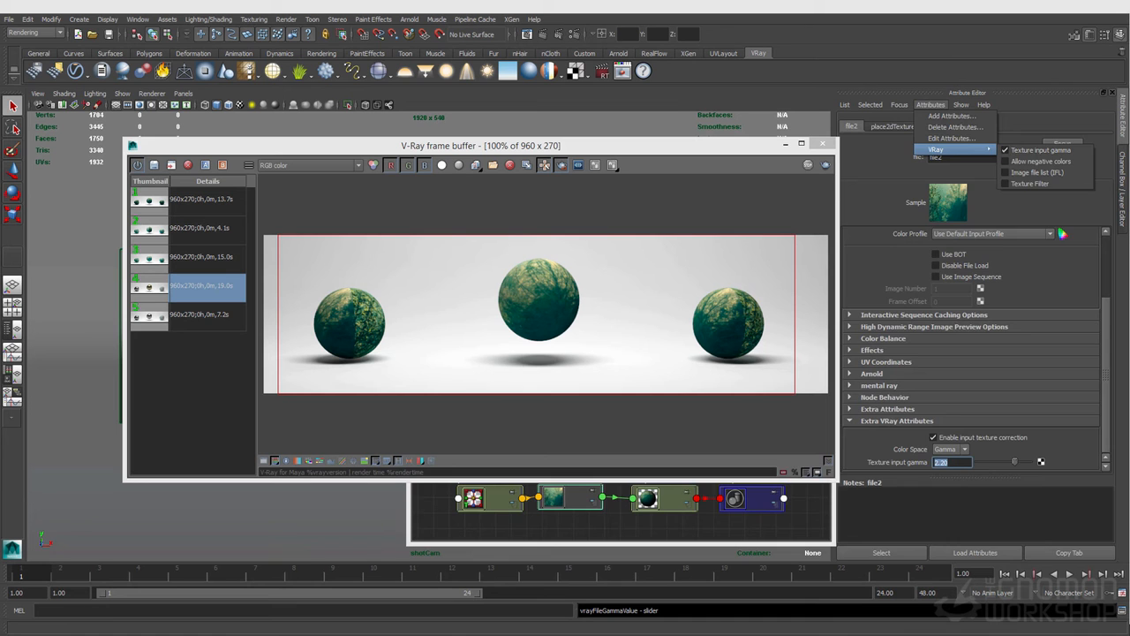
{"action": "left_click", "coordinate": [572, 499]}
{"action": "scroll", "coordinate": [971, 380], "scroll_direction": "down", "scroll_amount": 1}
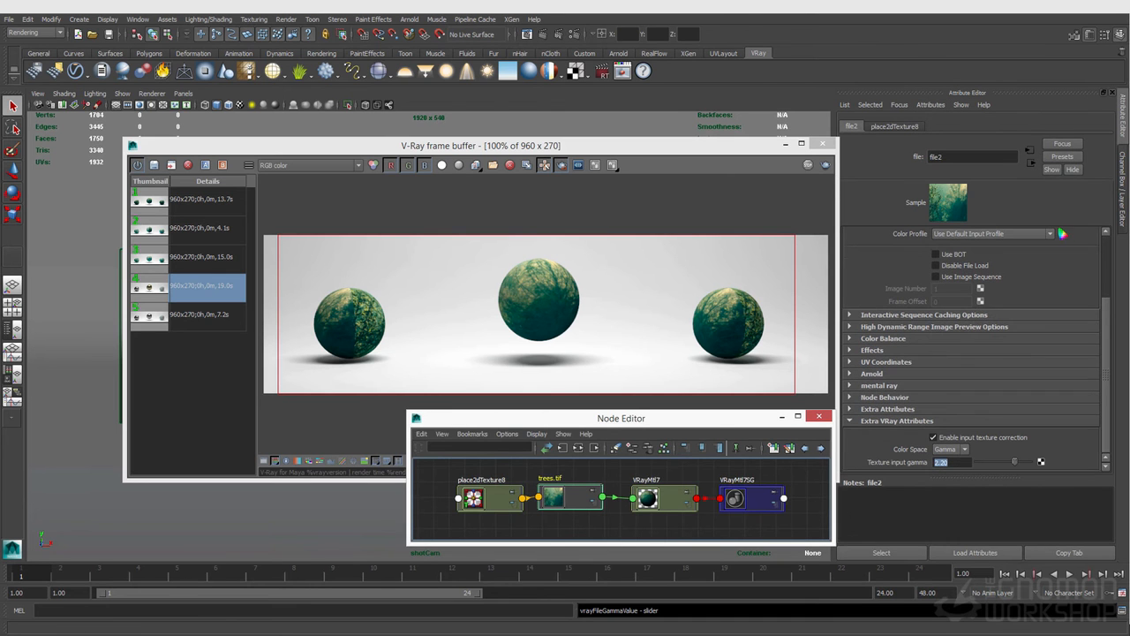
{"action": "left_click", "coordinate": [872, 351]}
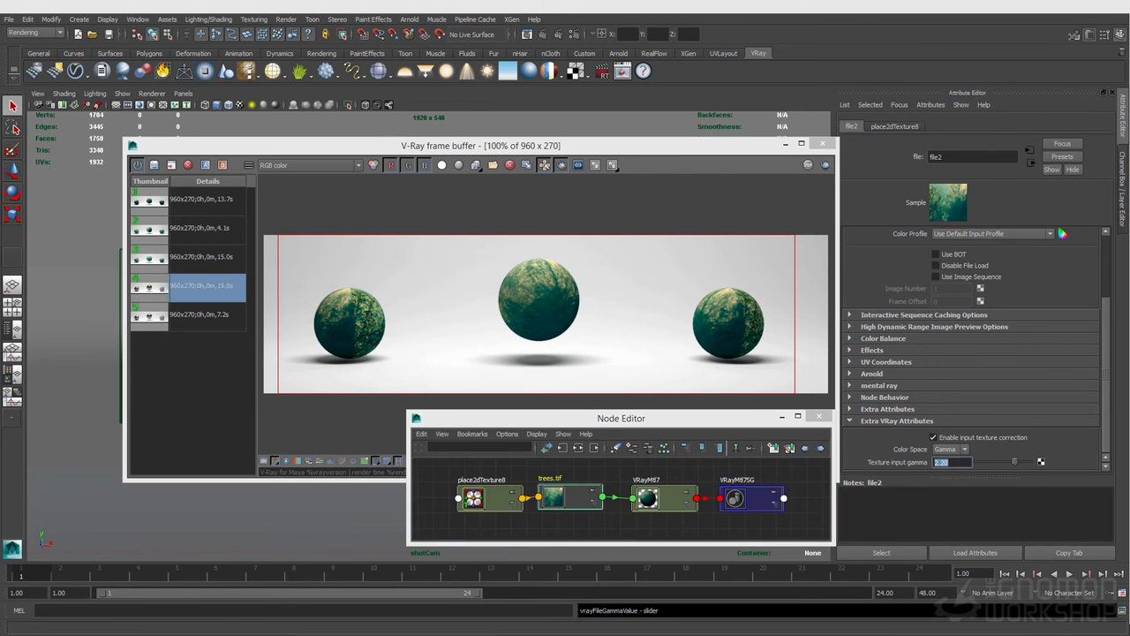
{"action": "left_click", "coordinate": [993, 404]}
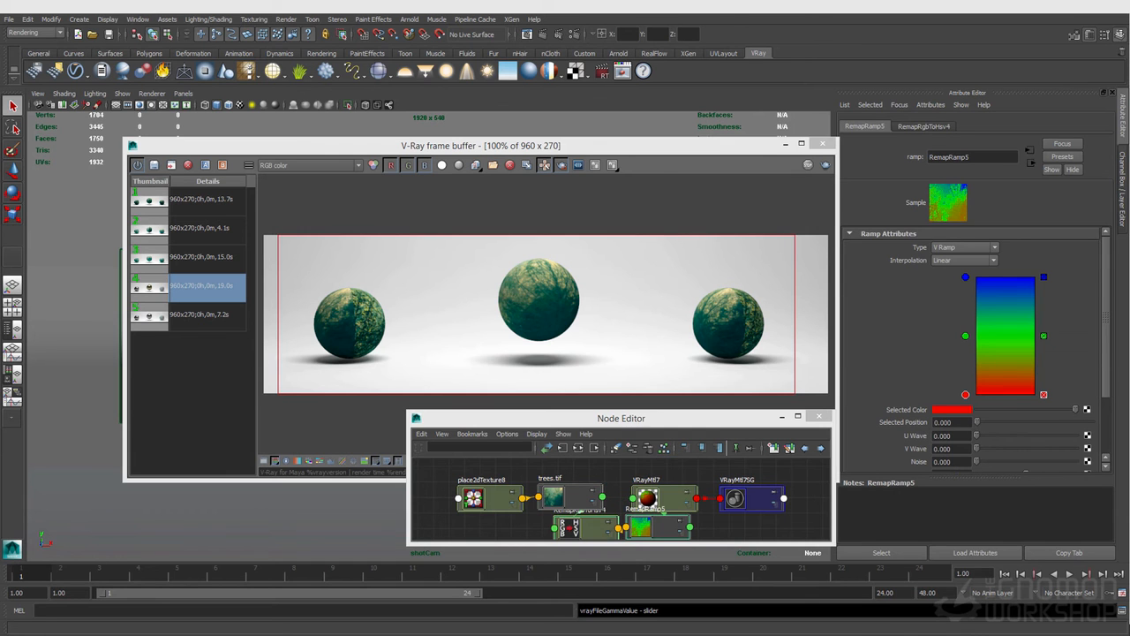
- Turn the remap ramp into a dark-grey to light-grey gradient, removing the middle green stop and recolouring the red and blue ends
{"action": "left_click", "coordinate": [633, 531]}
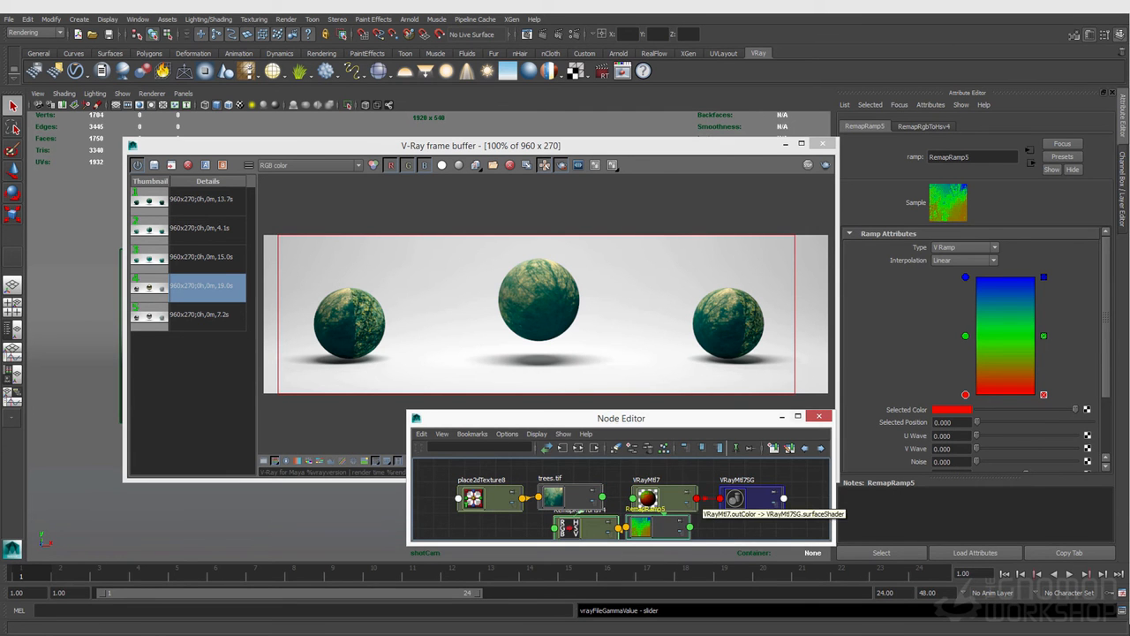
{"action": "left_click", "coordinate": [1043, 336]}
{"action": "left_click_drag", "start_coordinate": [1074, 410], "coordinate": [999, 409]}
{"action": "left_click", "coordinate": [965, 278]}
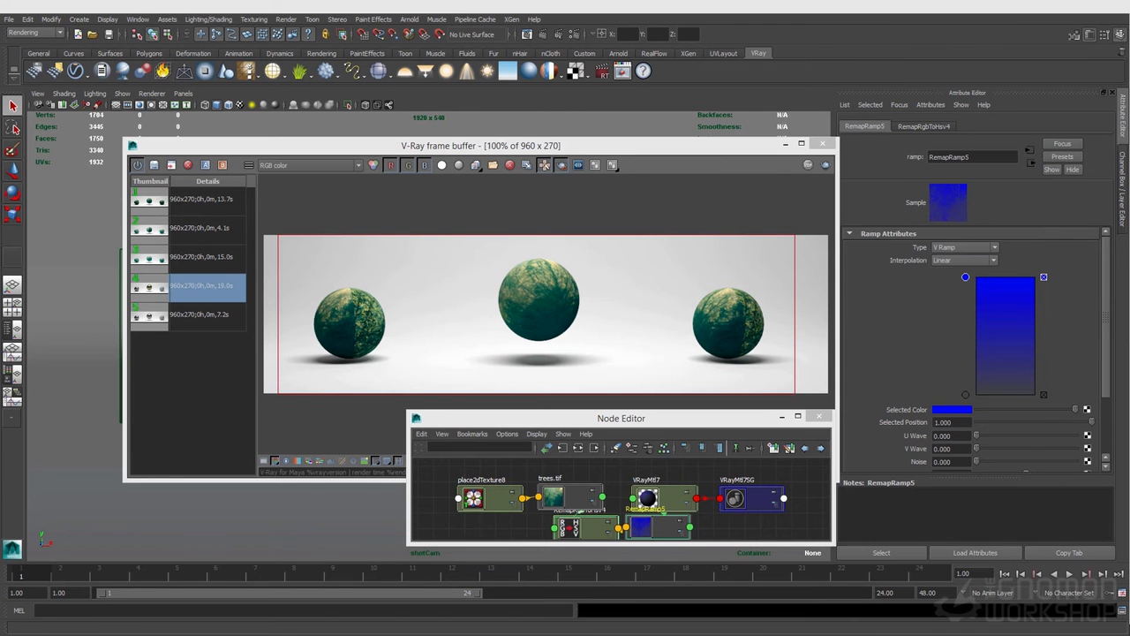
{"action": "mouse_move", "coordinate": [1074, 410]}
{"action": "left_mouse_down"}
{"action": "mouse_move", "coordinate": [1044, 410]}
{"action": "mouse_move", "coordinate": [1055, 409]}
{"action": "left_mouse_up"}
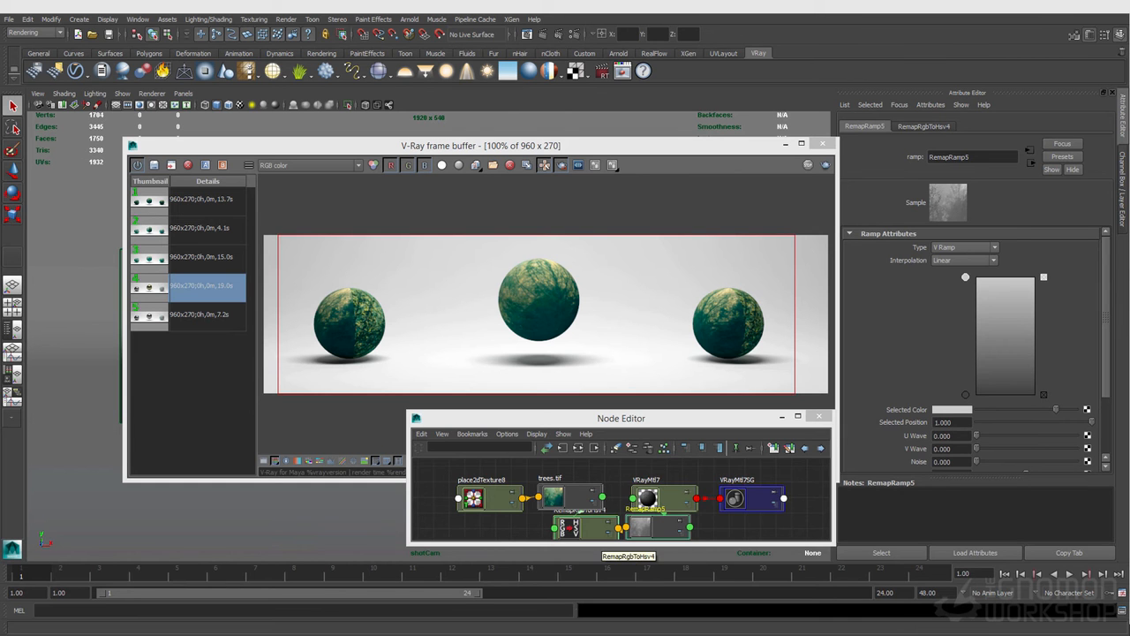
- Spread out the texture, remap and VRayMtl7 nodes in the Node Editor so they follow the connection order without overlapping
{"action": "left_click_drag", "start_coordinate": [655, 523], "coordinate": [757, 477]}
{"action": "left_click_drag", "start_coordinate": [681, 487], "coordinate": [690, 484]}
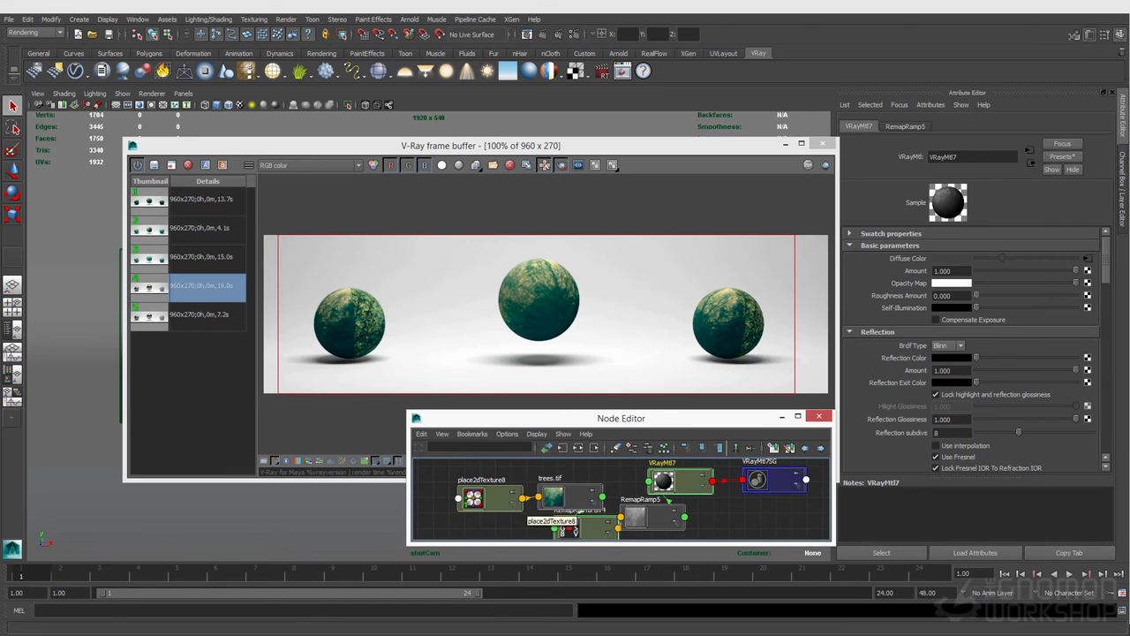
{"action": "left_click_drag", "start_coordinate": [508, 501], "coordinate": [456, 493]}
{"action": "left_click", "coordinate": [530, 484]}
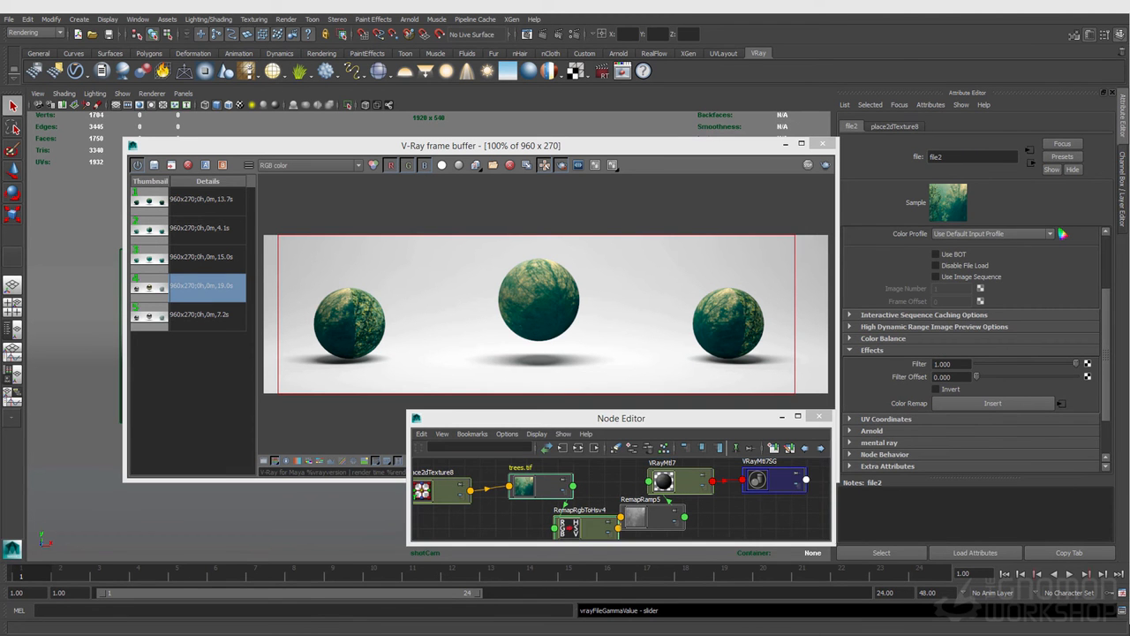
{"action": "left_click", "coordinate": [931, 104]}
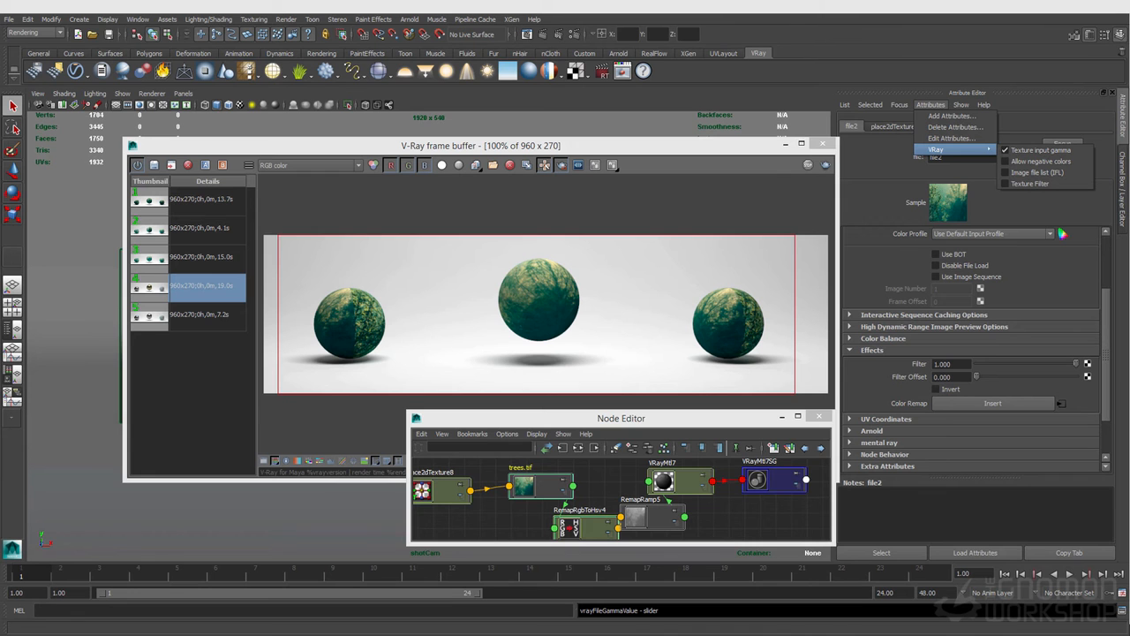
{"action": "left_click_drag", "start_coordinate": [662, 519], "coordinate": [684, 521]}
{"action": "mouse_move", "coordinate": [757, 505]}
{"action": "left_mouse_down"}
{"action": "mouse_move", "coordinate": [704, 477]}
{"action": "mouse_move", "coordinate": [767, 492]}
{"action": "left_mouse_up"}
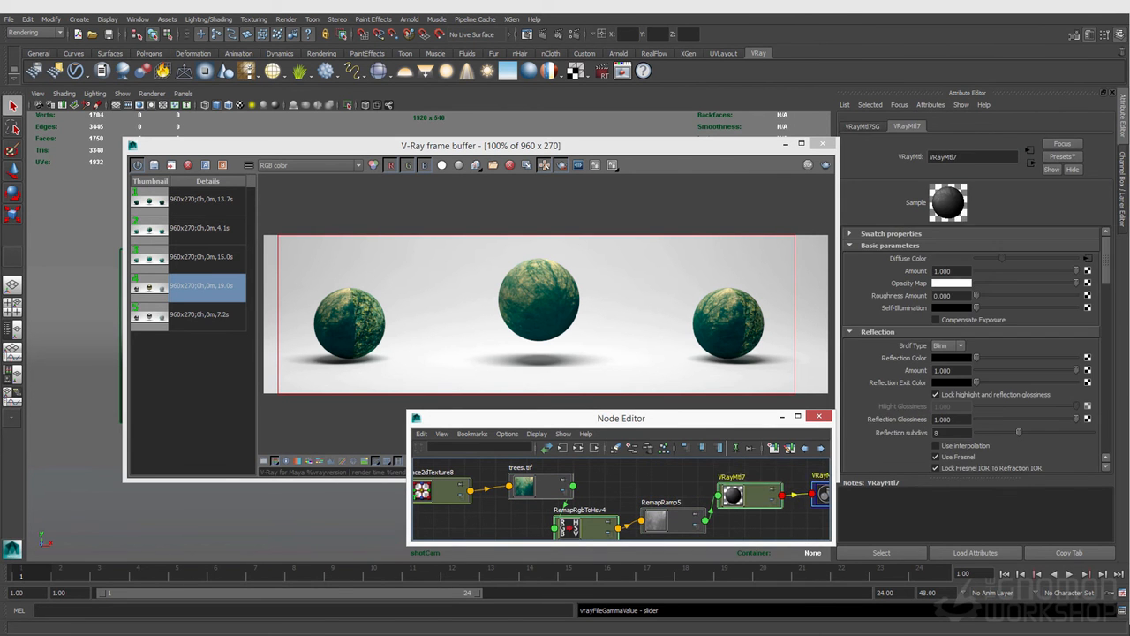
{"action": "left_click", "coordinate": [751, 476]}
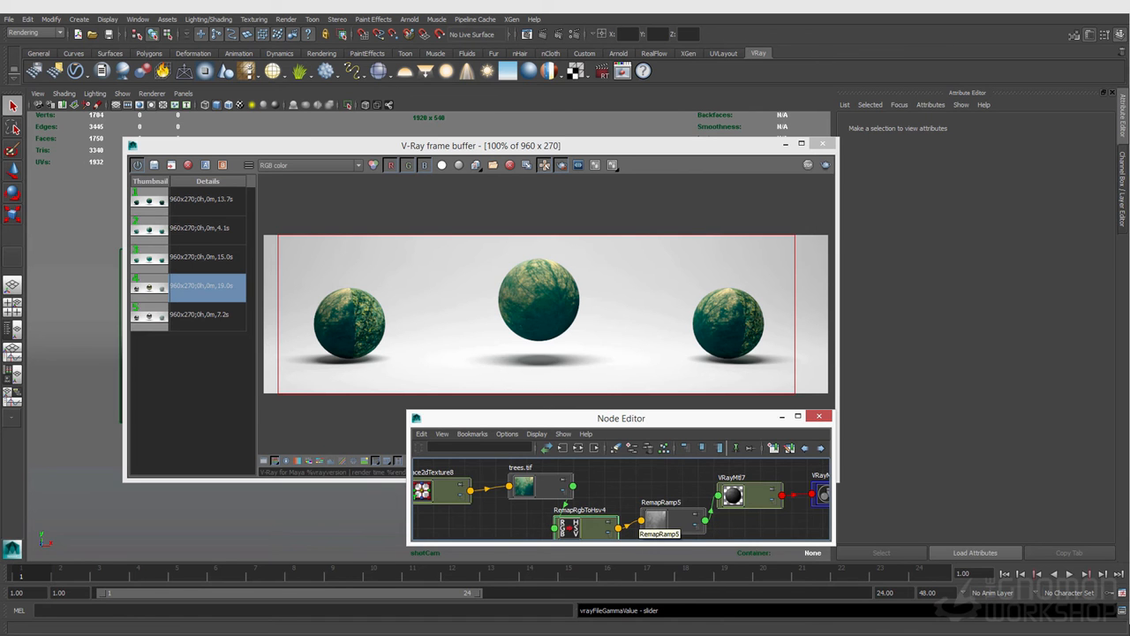
- Select the remap ramp node and render a region around the whole middle sphere
{"action": "left_click", "coordinate": [655, 520]}
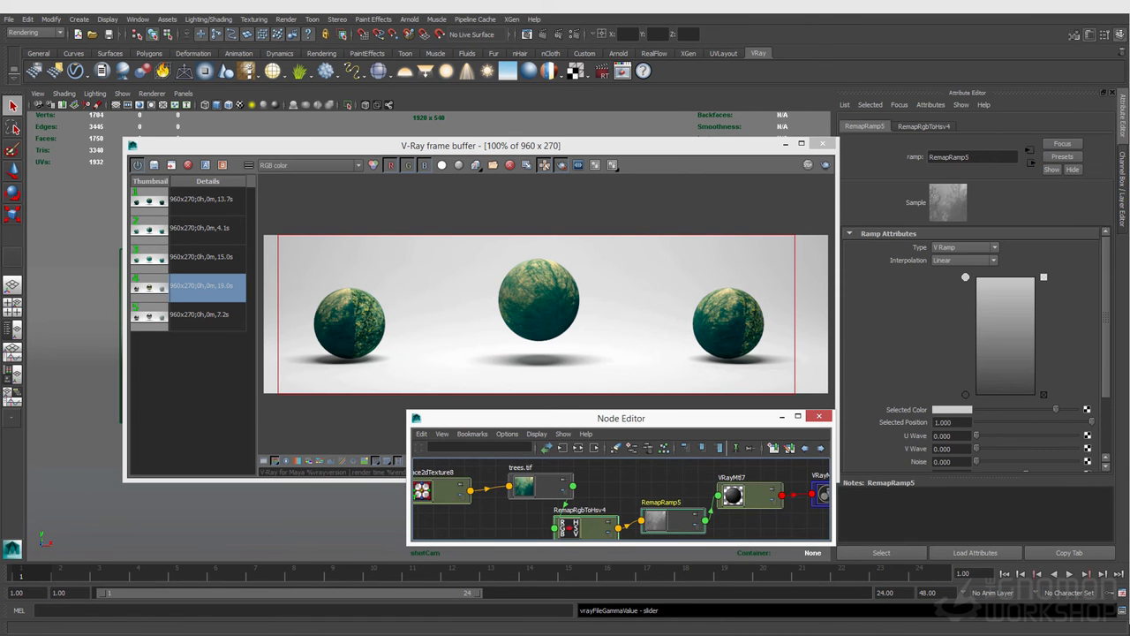
{"action": "left_click_drag", "start_coordinate": [483, 250], "coordinate": [596, 351]}
{"action": "left_click", "coordinate": [826, 165]}
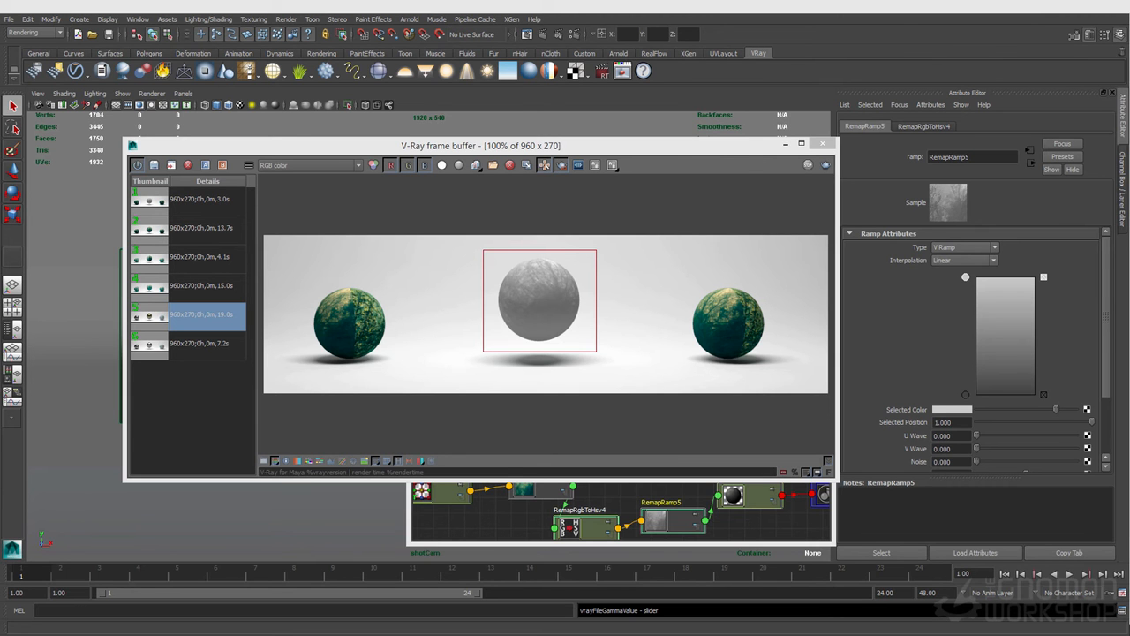
- Remove the V-Ray Texture input gamma attribute from the trees.tif file node
{"action": "left_click", "coordinate": [556, 491]}
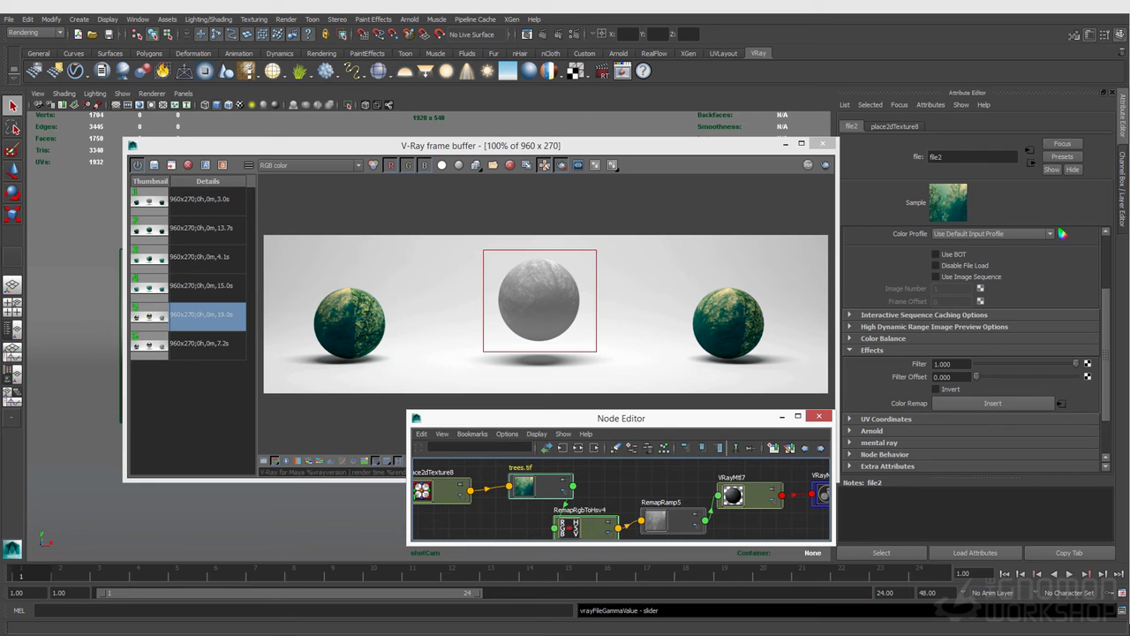
{"action": "left_click", "coordinate": [930, 104]}
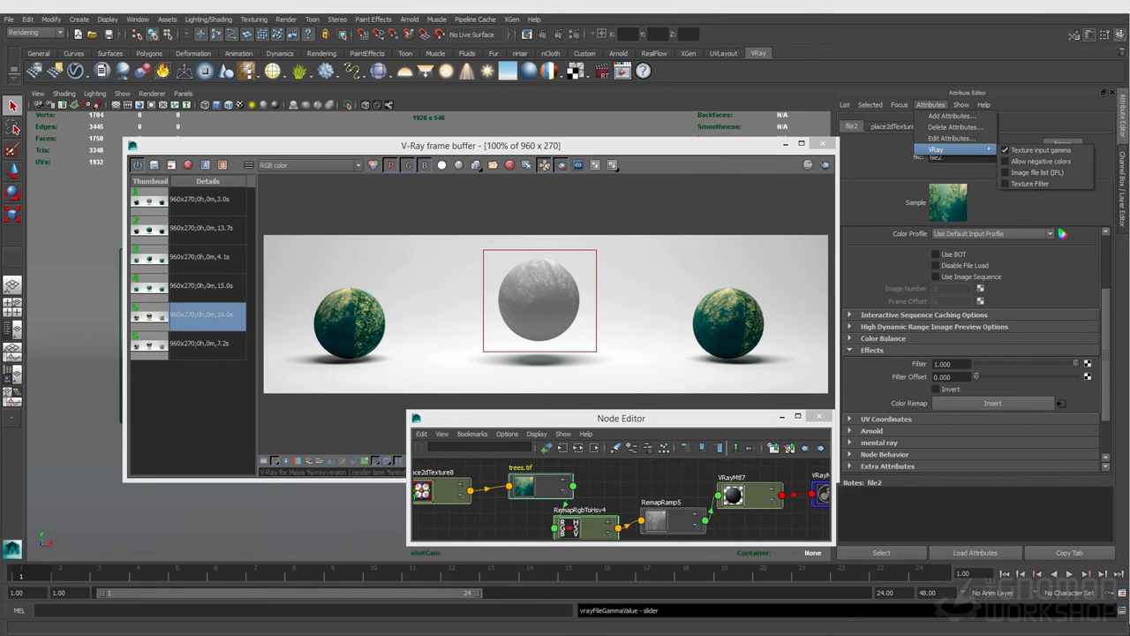
{"action": "left_click", "coordinate": [1039, 150]}
- Create a gammaCorrect node in the Node Editor
{"action": "left_click", "coordinate": [618, 486]}
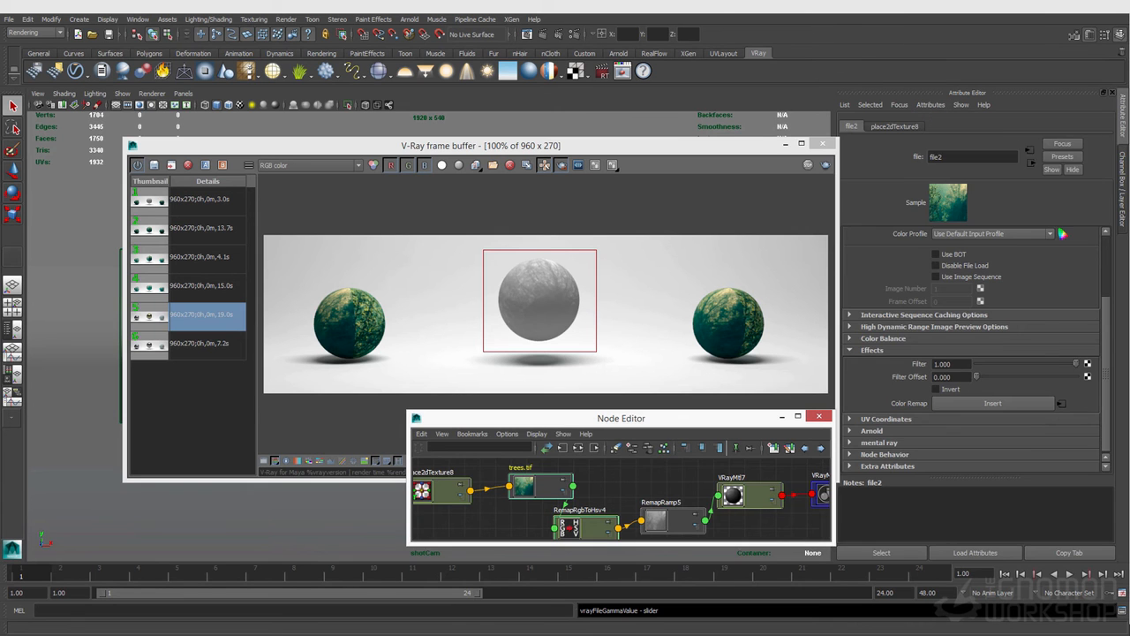
{"action": "key", "text": "Tab"}
{"action": "type", "text": "gammaCorrect"}
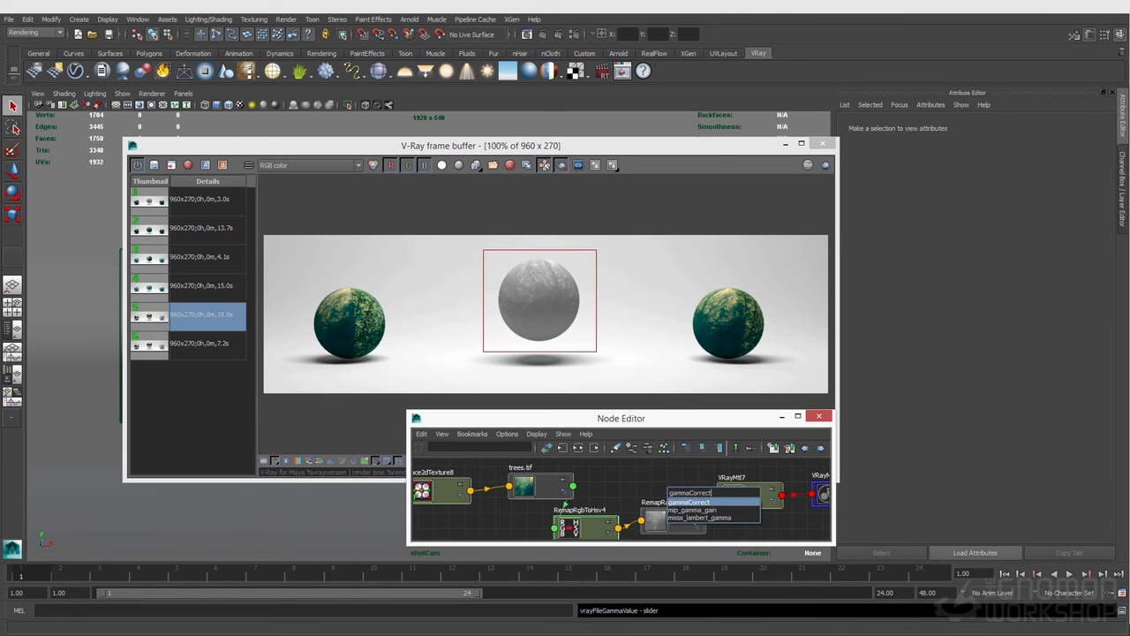
{"action": "key", "text": "Return"}
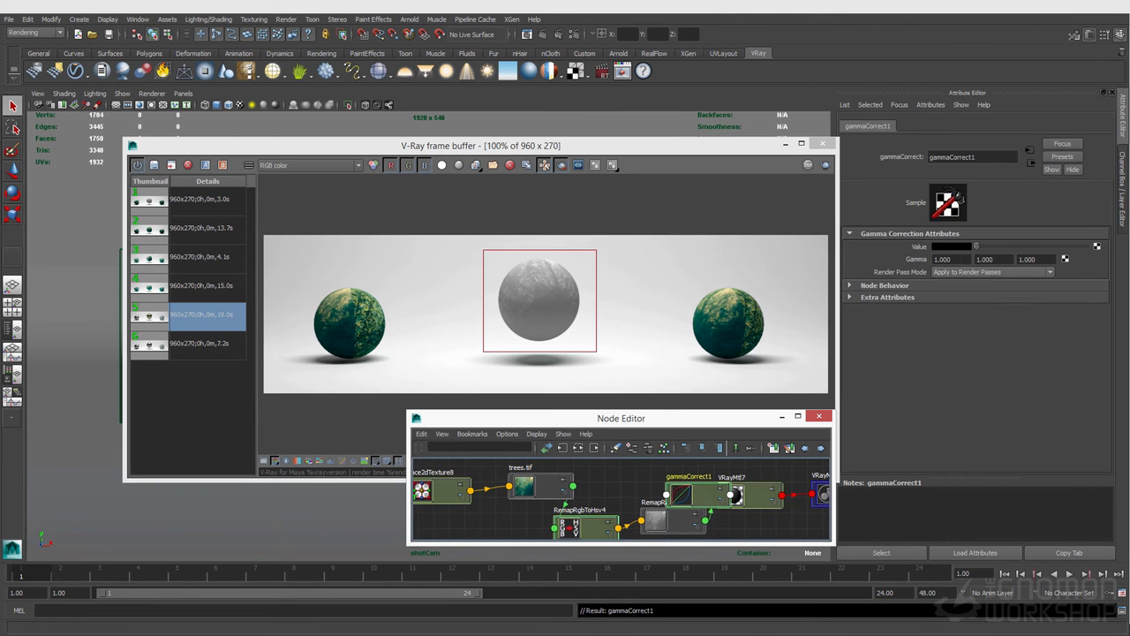
- Set all three gamma values of the gammaCorrect node to .454
{"action": "double_click", "coordinate": [943, 259]}
{"action": "type", "text": ".454"}
{"action": "key", "text": "Tab"}
{"action": "type", "text": ".454"}
{"action": "key", "text": "Tab"}
{"action": "type", "text": ".454"}
{"action": "key", "text": "Tab"}
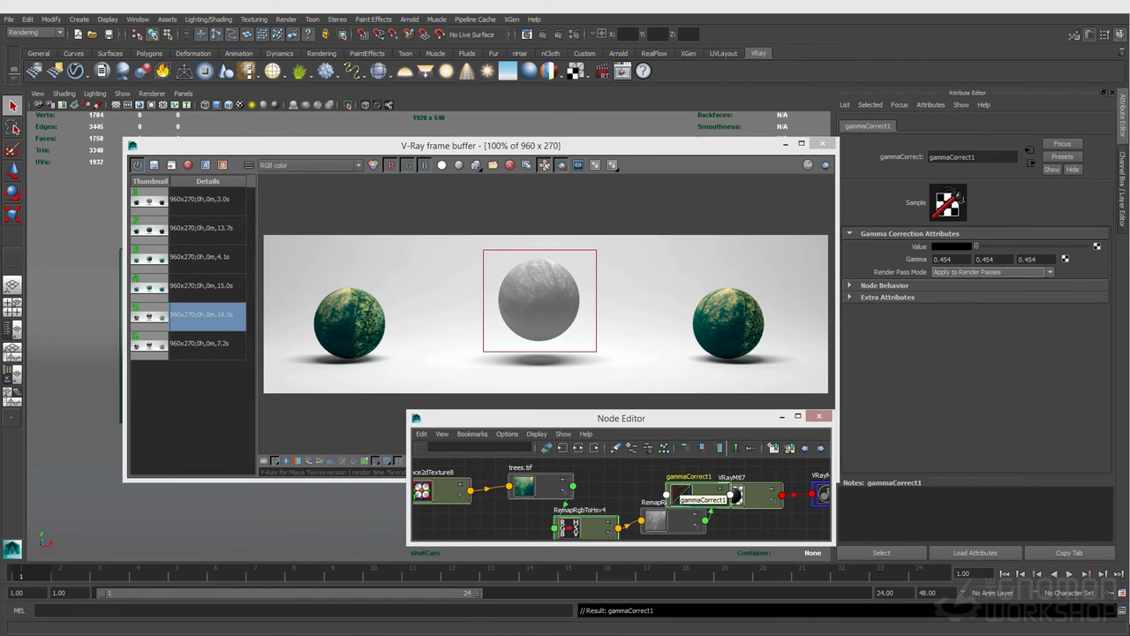
- Connect the remap ramp to the gammaCorrect Value and its output to VRayMtl7's Diffuse Color, and render the region
{"action": "middle_click_drag", "start_coordinate": [657, 521], "coordinate": [910, 258]}
{"action": "left_click", "coordinate": [733, 497]}
{"action": "left_click", "coordinate": [825, 165]}
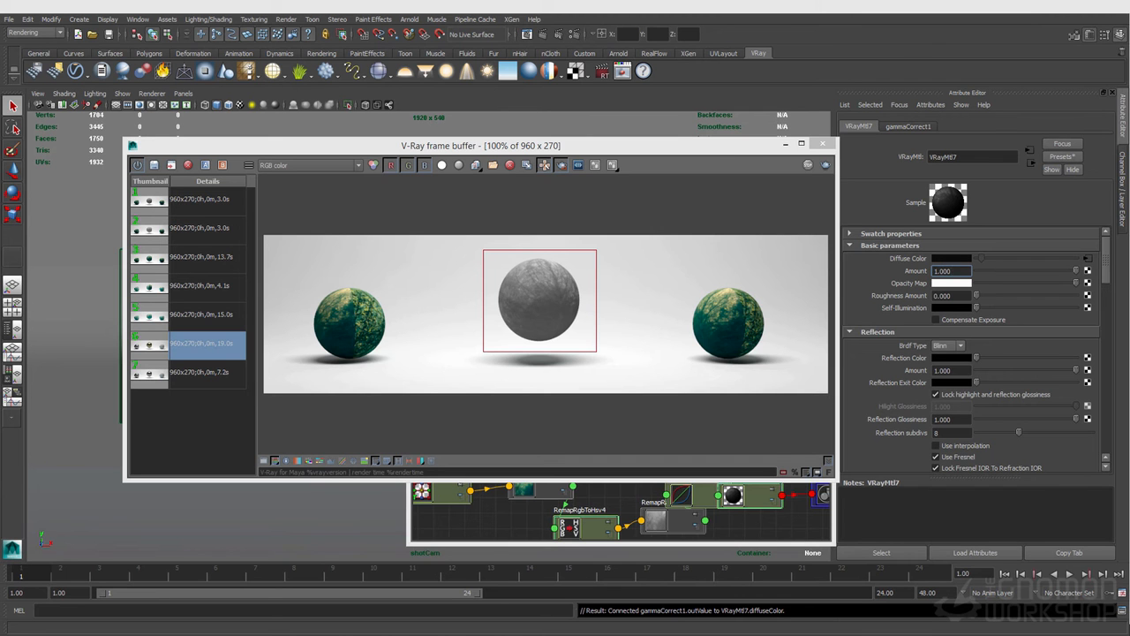
- Move the V-Ray frame buffer clear of the Node Editor and spread out the texture, remap, gammaCorrect and material nodes
{"action": "left_click_drag", "start_coordinate": [481, 145], "coordinate": [469, 67]}
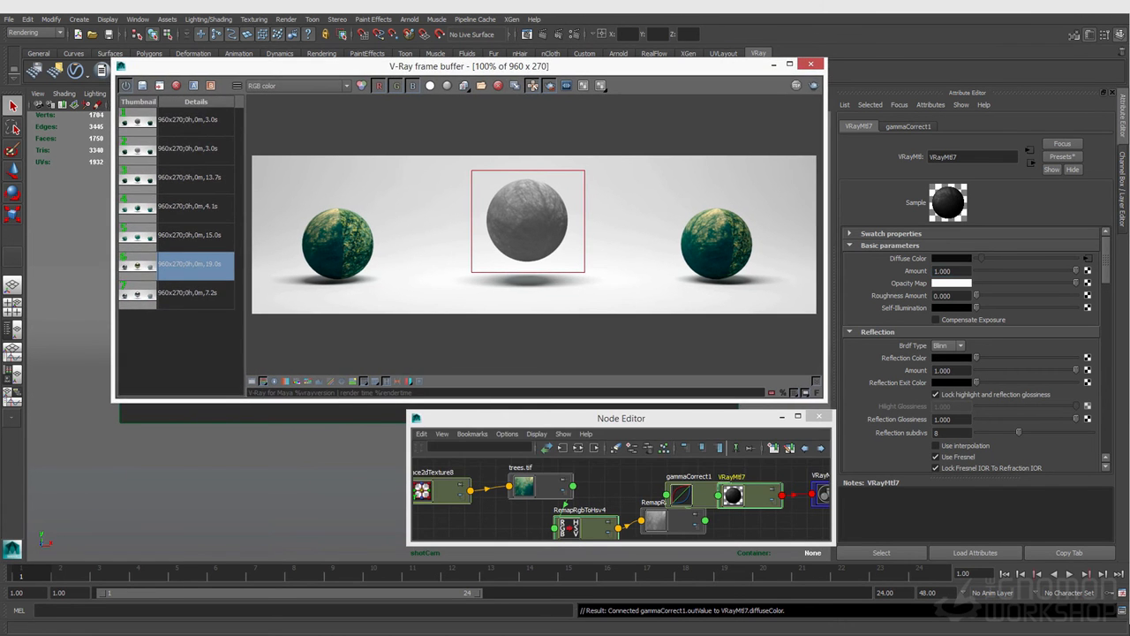
{"action": "left_click_drag", "start_coordinate": [826, 402], "coordinate": [837, 404]}
{"action": "left_click_drag", "start_coordinate": [748, 496], "coordinate": [768, 493]}
{"action": "left_click_drag", "start_coordinate": [691, 497], "coordinate": [692, 493]}
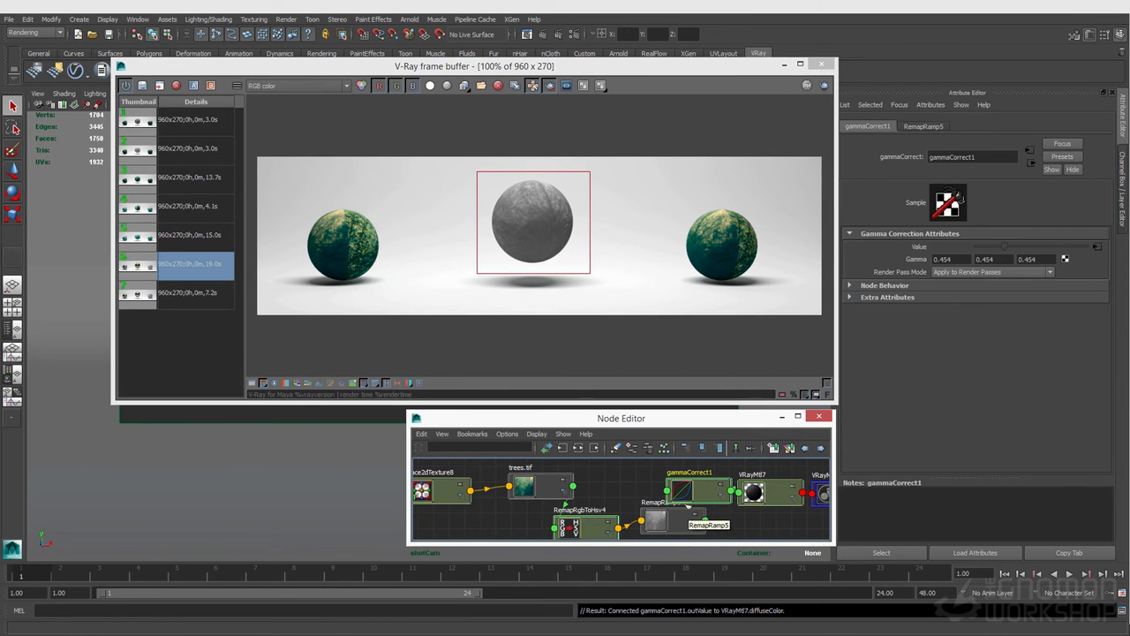
{"action": "left_click_drag", "start_coordinate": [547, 487], "coordinate": [424, 516]}
{"action": "left_click_drag", "start_coordinate": [500, 509], "coordinate": [480, 510]}
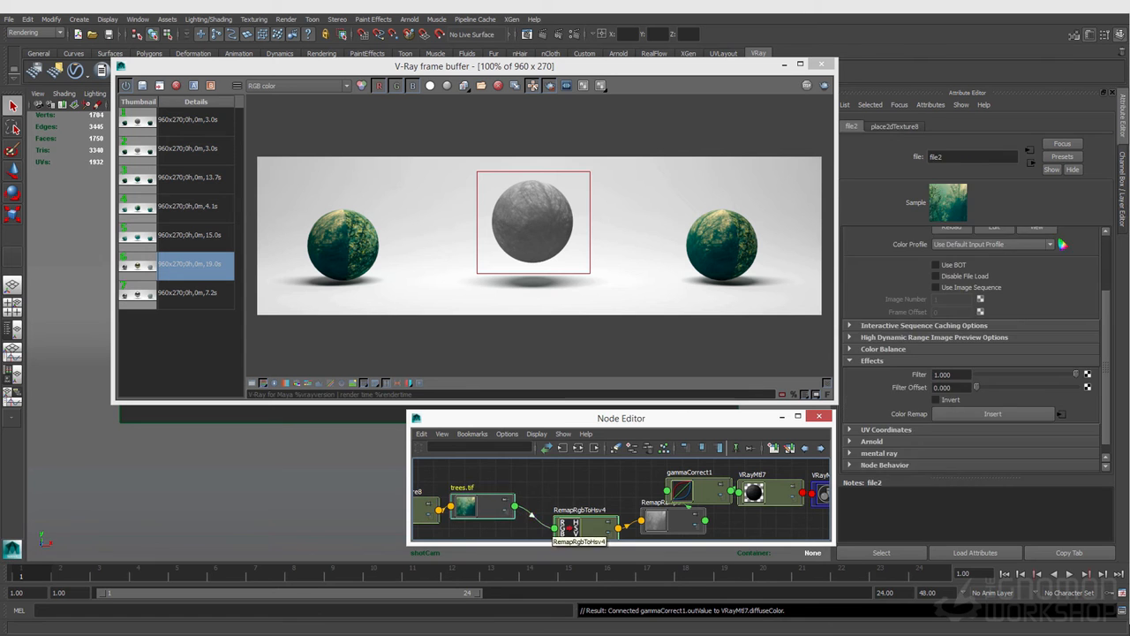
{"action": "left_click_drag", "start_coordinate": [583, 528], "coordinate": [576, 515]}
{"action": "mouse_move", "coordinate": [671, 521]}
{"action": "left_mouse_down"}
{"action": "mouse_move", "coordinate": [653, 519]}
{"action": "mouse_move", "coordinate": [660, 526]}
{"action": "left_mouse_up"}
{"action": "left_click_drag", "start_coordinate": [693, 486], "coordinate": [690, 481]}
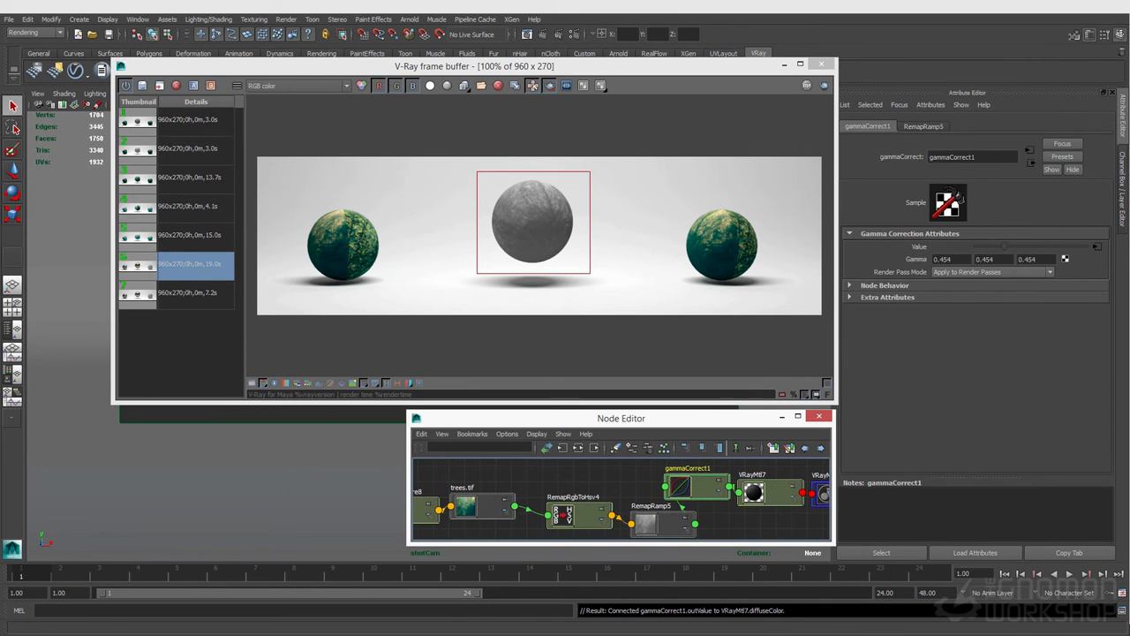
- Add the V-Ray Texture input gamma attribute to the trees.tif file node and render the middle sphere's region
{"action": "left_click", "coordinate": [475, 507]}
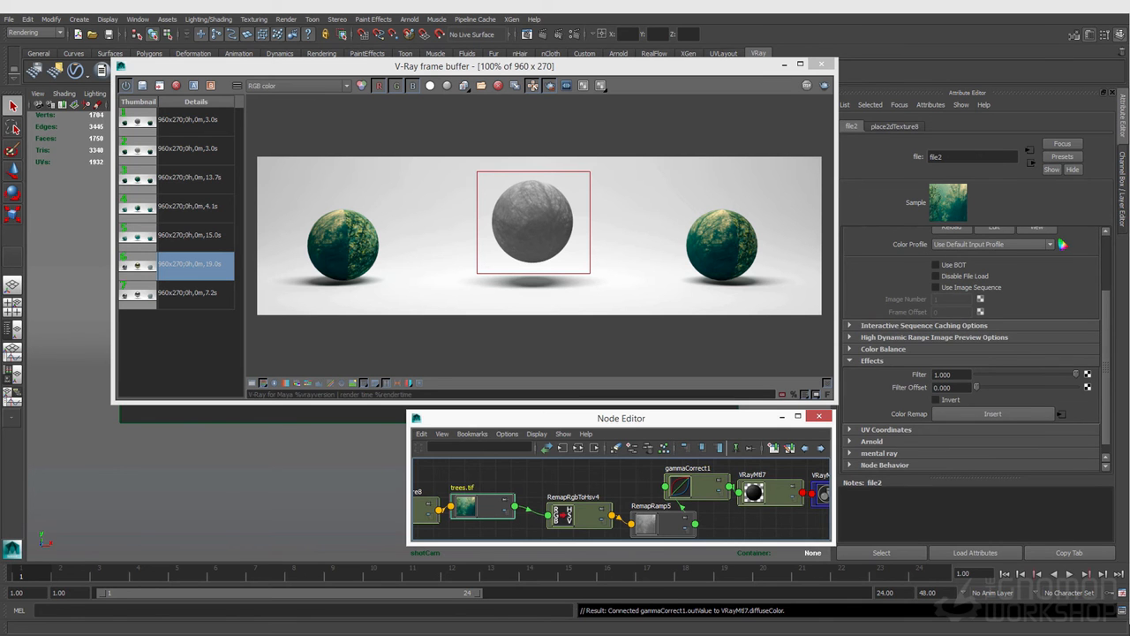
{"action": "left_click", "coordinate": [930, 105]}
{"action": "mouse_move", "coordinate": [942, 149]}
{"action": "left_click", "coordinate": [1031, 149]}
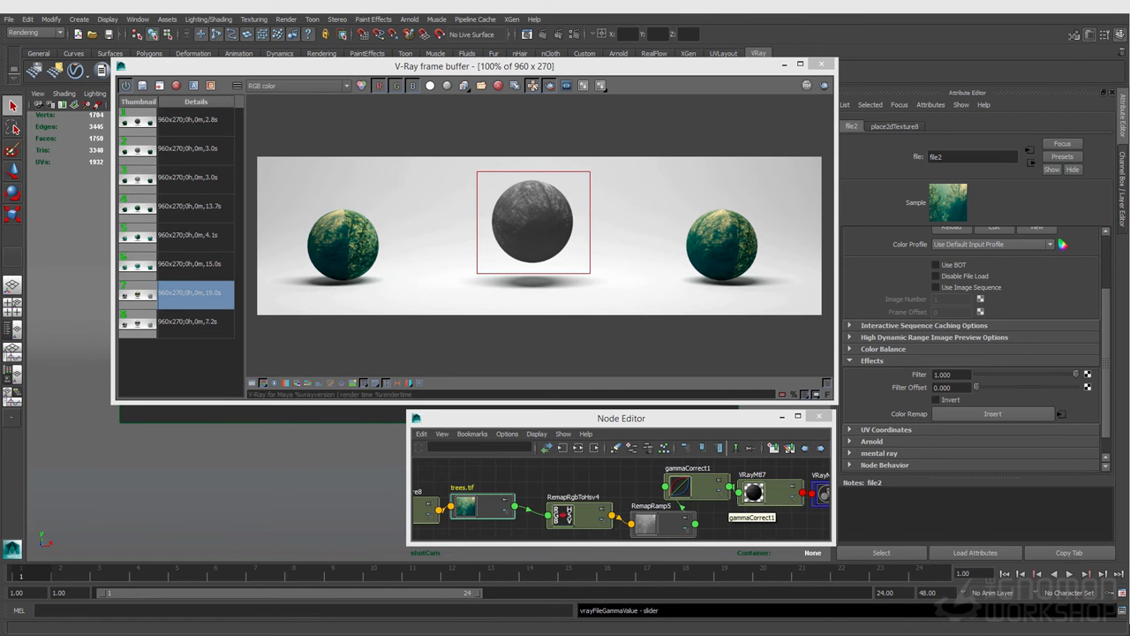
- Remove the Texture input gamma attribute from the trees.tif node again and re-render the region with only the gammaCorrect node
{"action": "left_click", "coordinate": [929, 104]}
{"action": "mouse_move", "coordinate": [938, 149]}
{"action": "key", "text": "Escape"}
{"action": "left_click", "coordinate": [699, 486]}
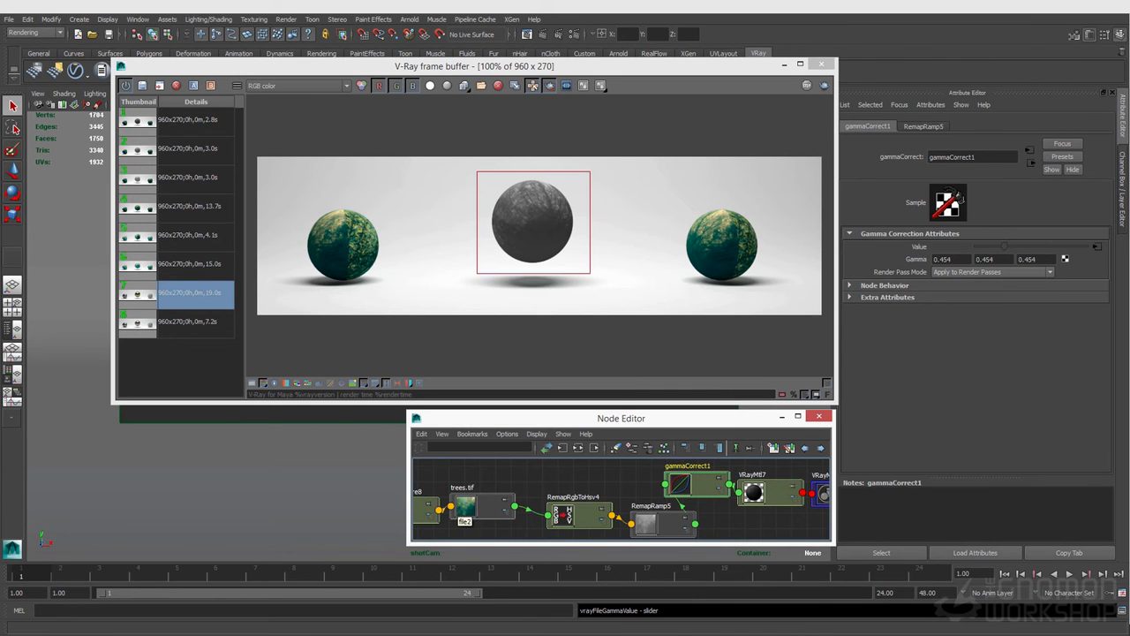
{"action": "left_click", "coordinate": [470, 503]}
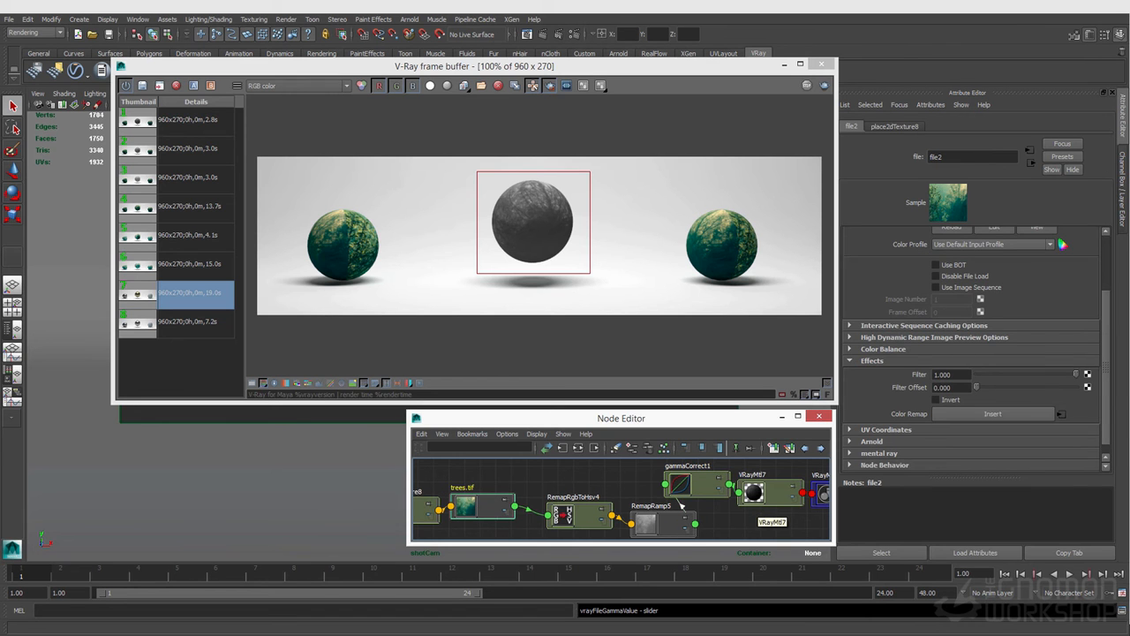
{"action": "left_click", "coordinate": [764, 504]}
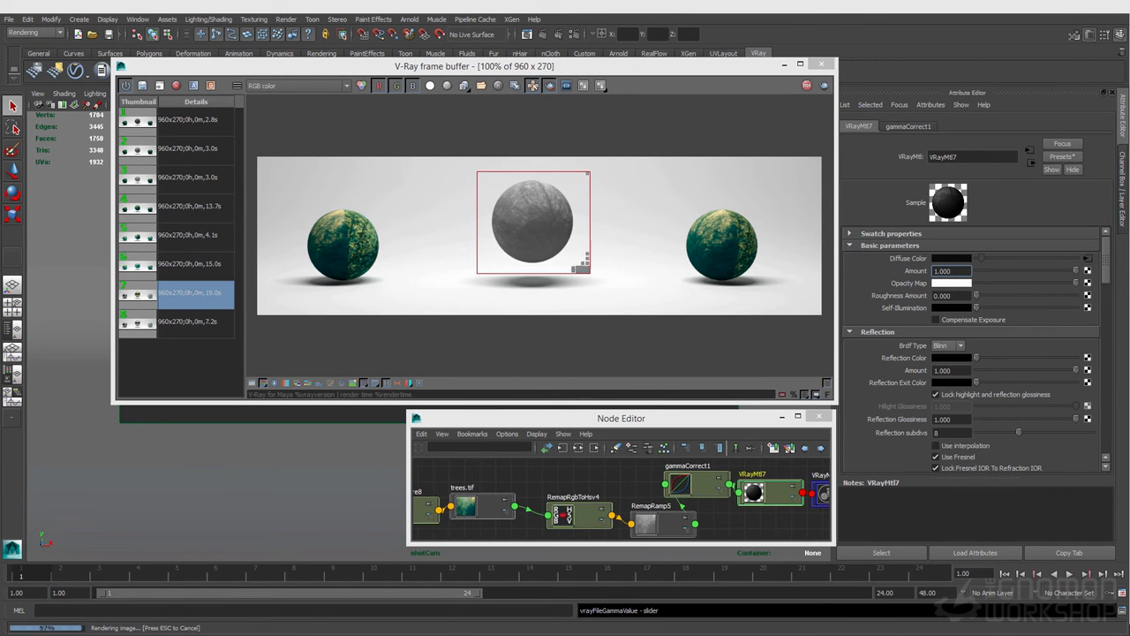
- Check the V-Ray attribute options offered for the trees.tif file node
{"action": "left_click_drag", "start_coordinate": [675, 530], "coordinate": [668, 523]}
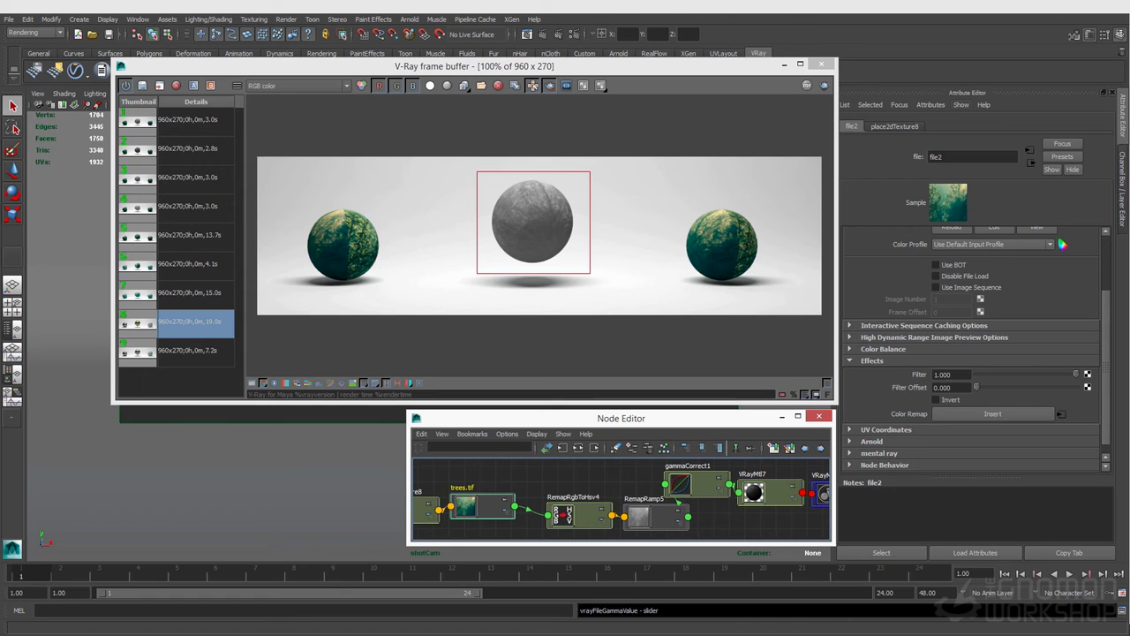
{"action": "left_click", "coordinate": [931, 104]}
{"action": "mouse_move", "coordinate": [938, 150]}
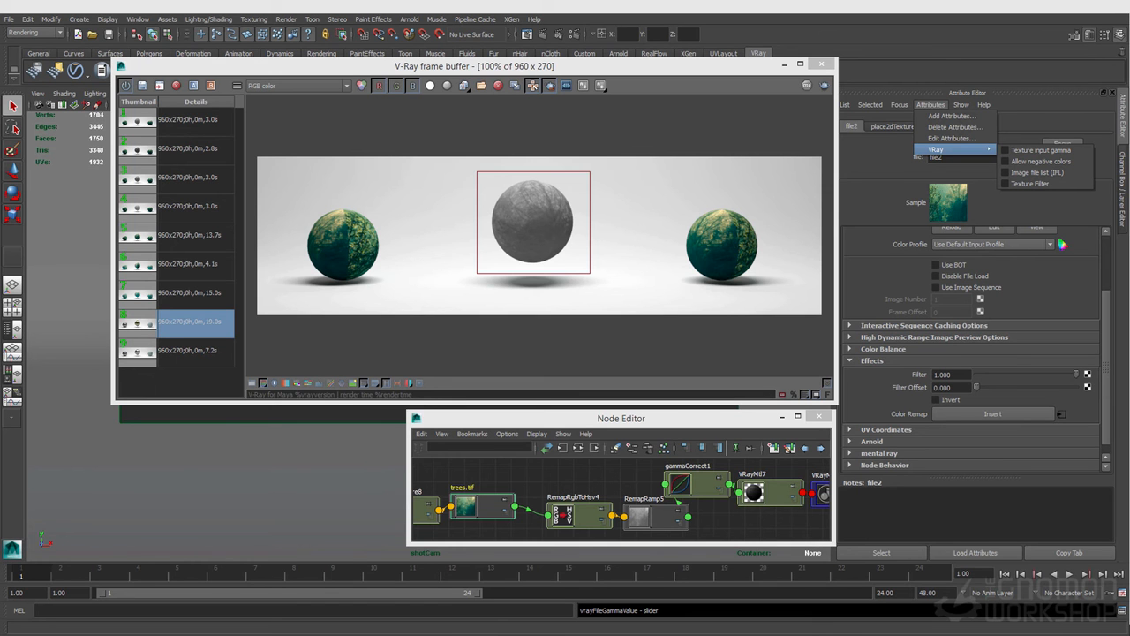
- Connect the remap ramp directly to VRayMtl7's Reflection Glossiness, bypassing the gammaCorrect node
{"action": "mouse_move", "coordinate": [649, 515]}
{"action": "left_mouse_down"}
{"action": "mouse_move", "coordinate": [680, 519]}
{"action": "mouse_move", "coordinate": [662, 516]}
{"action": "left_mouse_up"}
{"action": "left_click", "coordinate": [766, 493]}
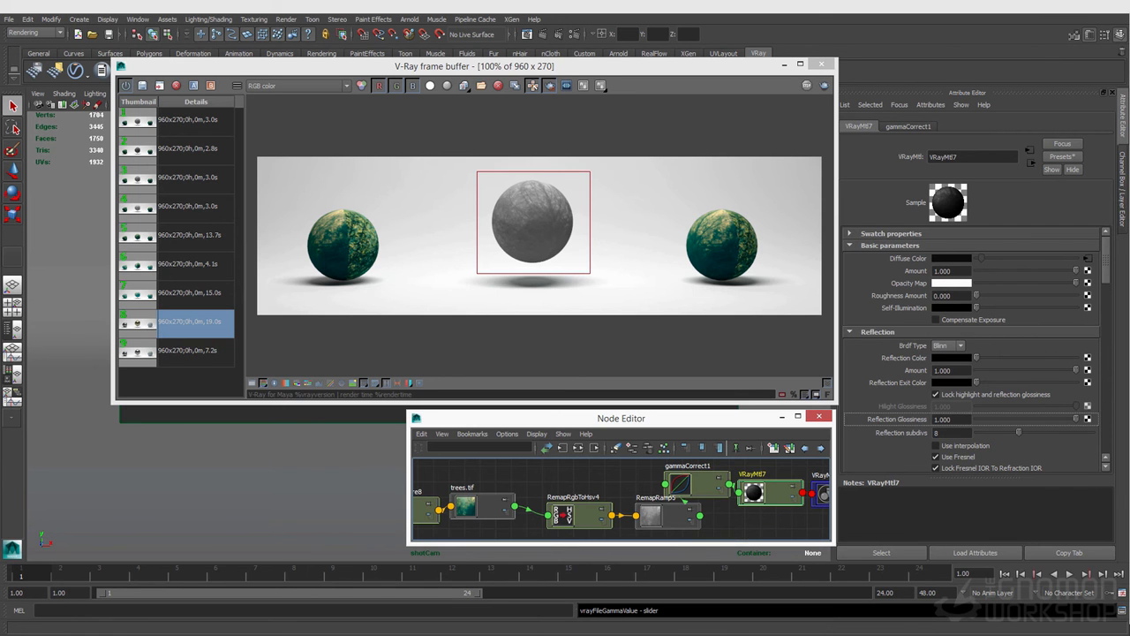
{"action": "middle_click_drag", "start_coordinate": [649, 515], "coordinate": [954, 419]}
{"action": "left_click_drag", "start_coordinate": [693, 483], "coordinate": [692, 477]}
{"action": "left_click", "coordinate": [766, 494]}
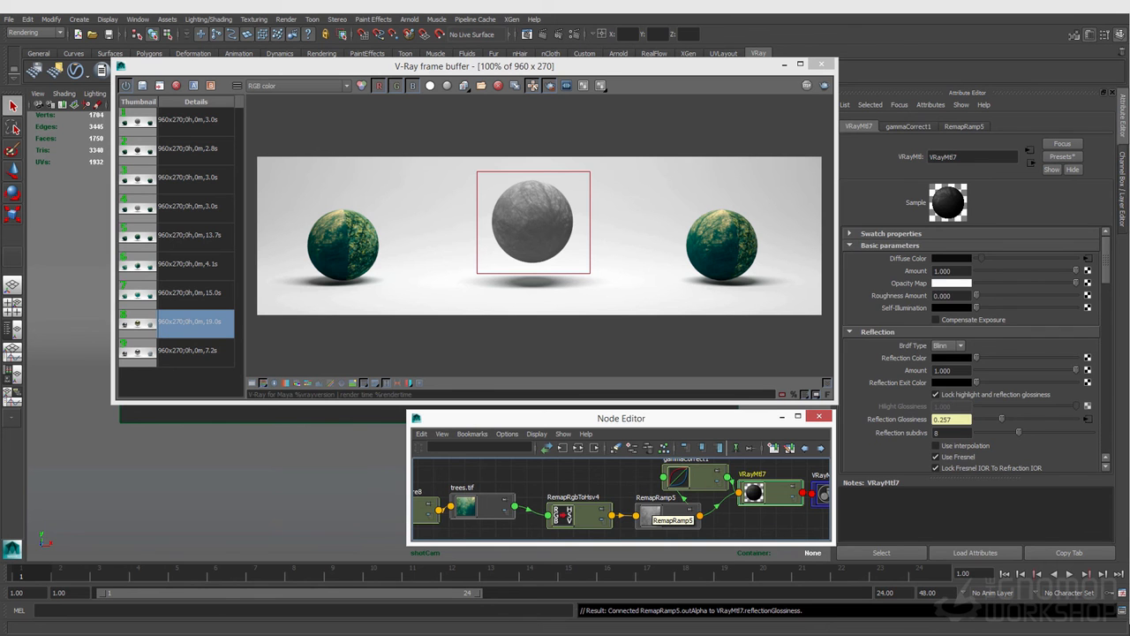
- Set the remap ramp's bottom color to a value of 0.5 and its top color to a value of 0.6
{"action": "left_click", "coordinate": [655, 514]}
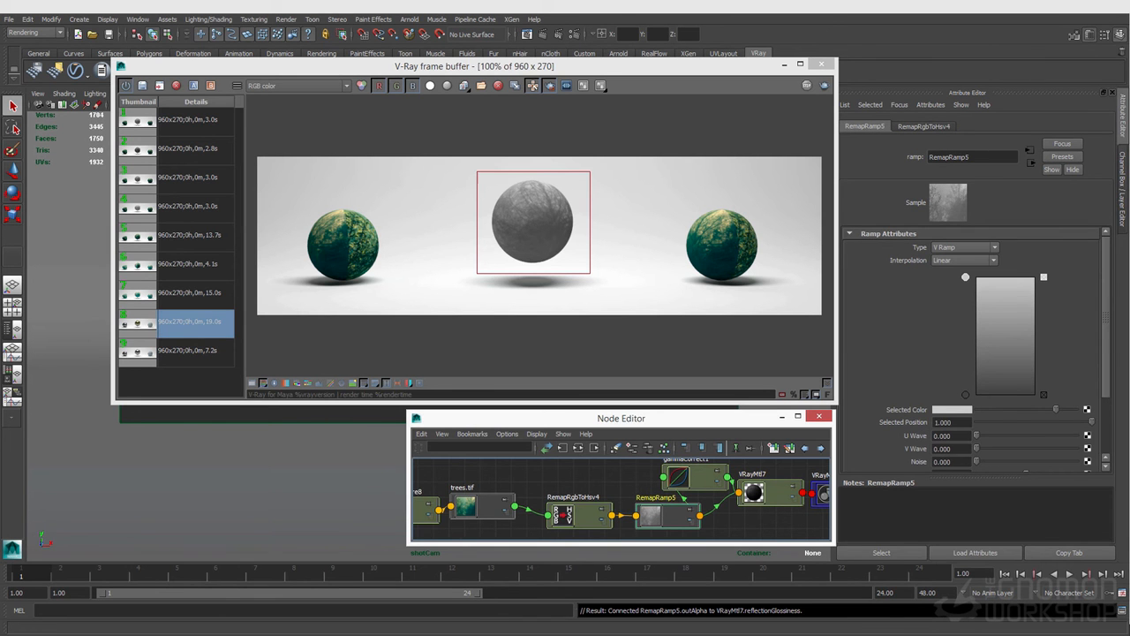
{"action": "left_click", "coordinate": [952, 410]}
{"action": "left_click", "coordinate": [864, 452]}
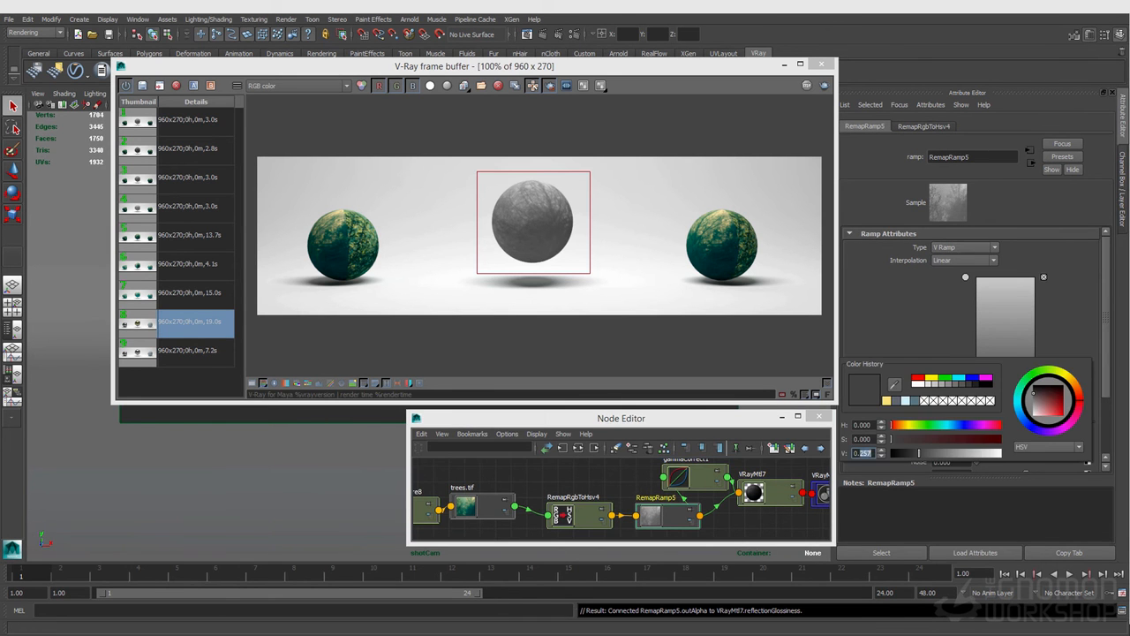
{"action": "type", "text": "0.5"}
{"action": "key", "text": "Return"}
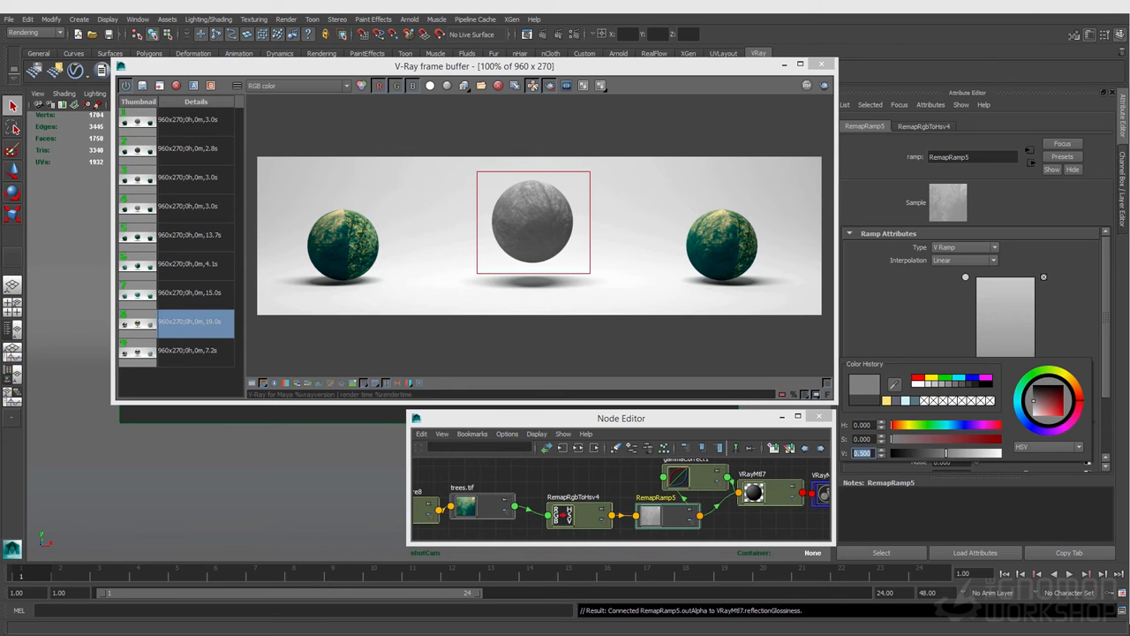
{"action": "left_click", "coordinate": [965, 277]}
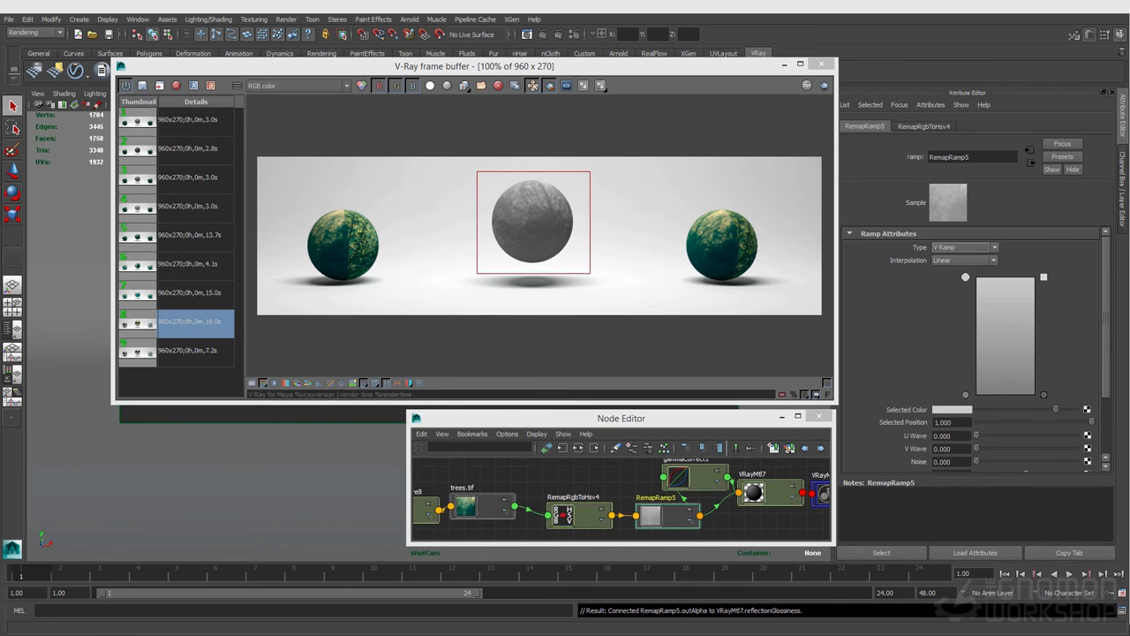
{"action": "left_click", "coordinate": [951, 409]}
{"action": "type", "text": ".6"}
{"action": "key", "text": "Return"}
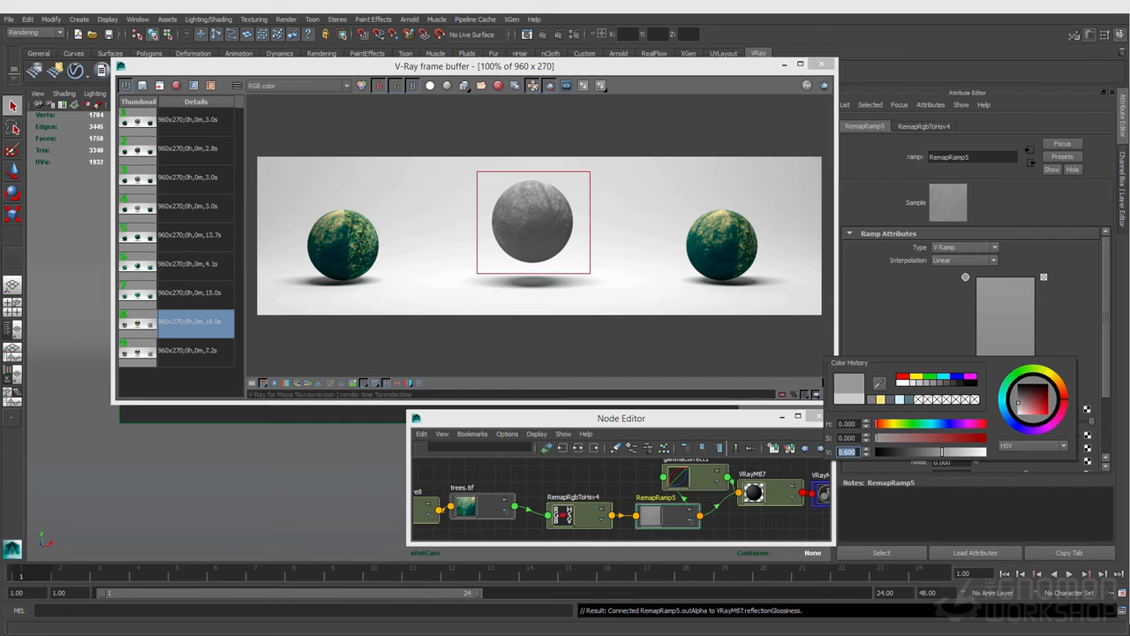
- Delete the gammaCorrect node and set VRayMtl7's Reflection Color to white
{"action": "left_click", "coordinate": [768, 498]}
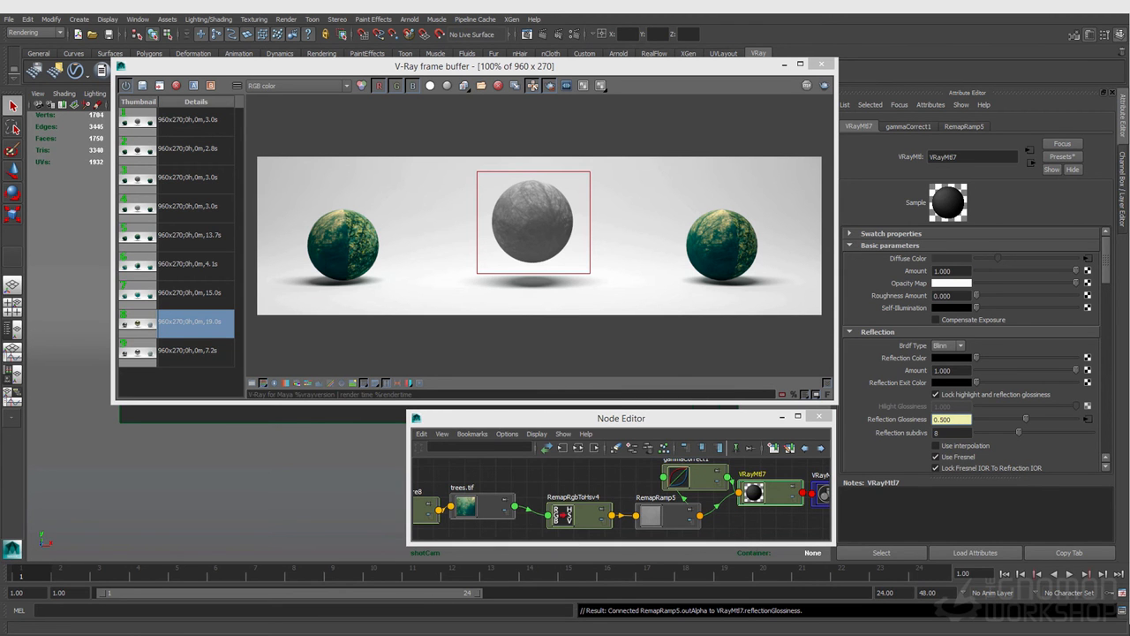
{"action": "left_click", "coordinate": [683, 498]}
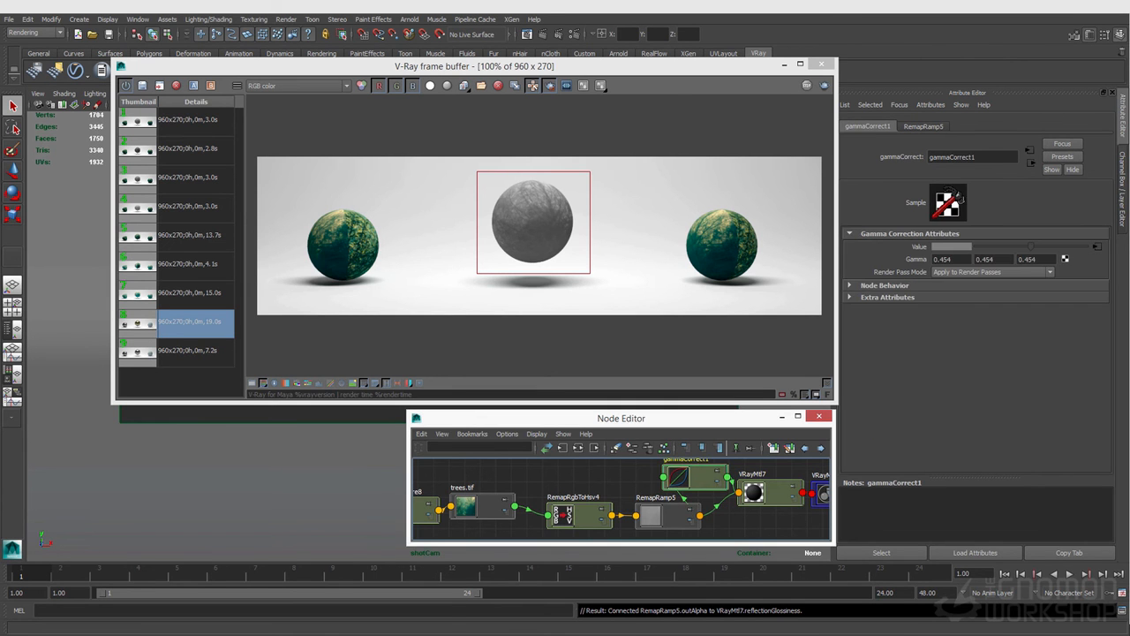
{"action": "key", "text": "Delete"}
{"action": "left_click", "coordinate": [759, 501]}
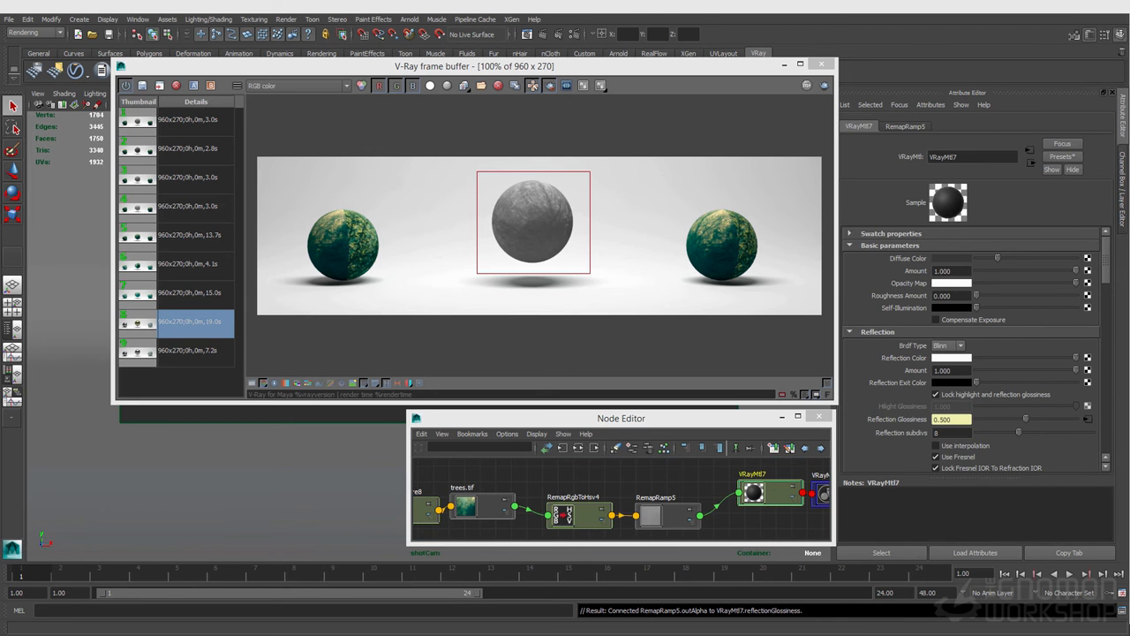
- Brighten the remap ramp's top color and re-render the region around the middle sphere
{"action": "left_click", "coordinate": [668, 516]}
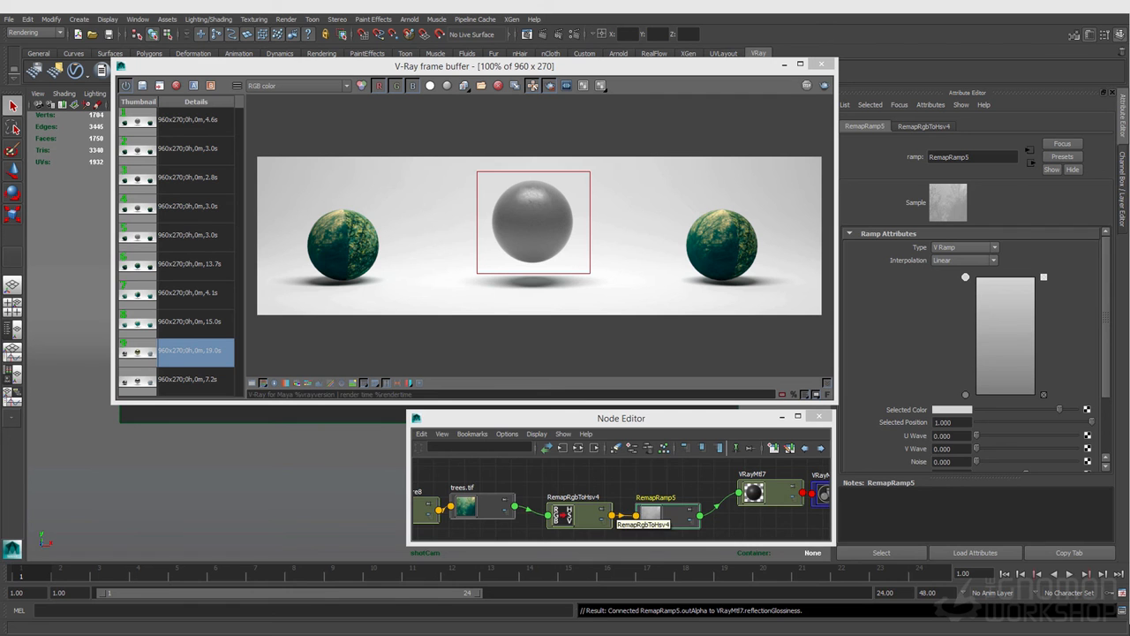
- Examine the trees.tif file attributes and VRayMtl7's reflection, refraction and bump settings for inputs that need gamma correction
{"action": "left_click_drag", "start_coordinate": [481, 505], "coordinate": [489, 486]}
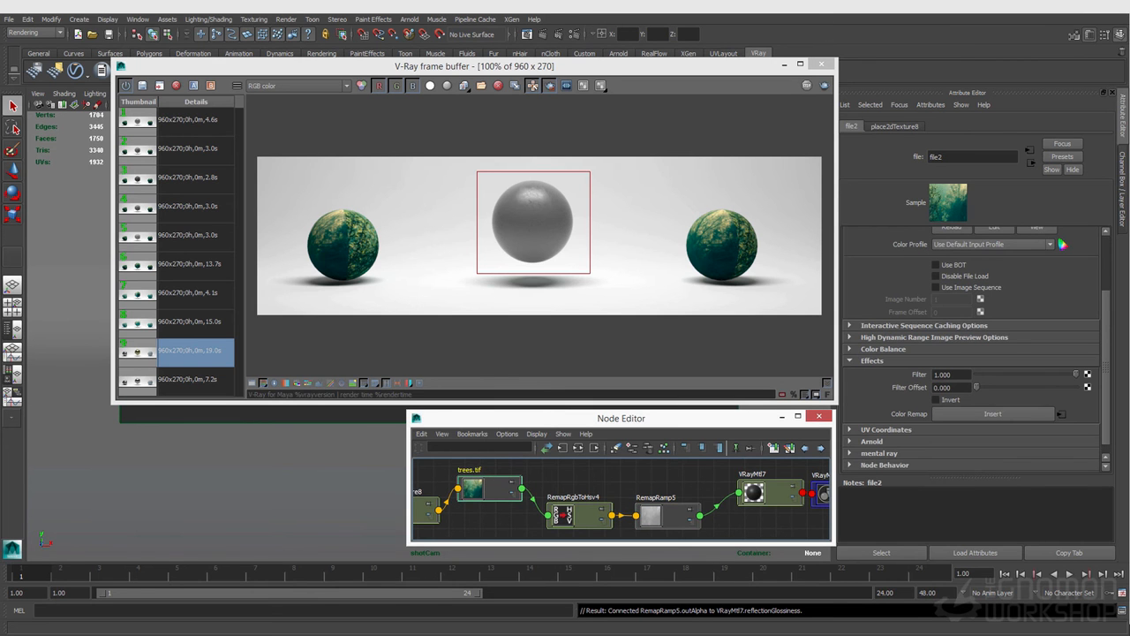
{"action": "scroll", "coordinate": [974, 349], "scroll_direction": "up", "scroll_amount": 2}
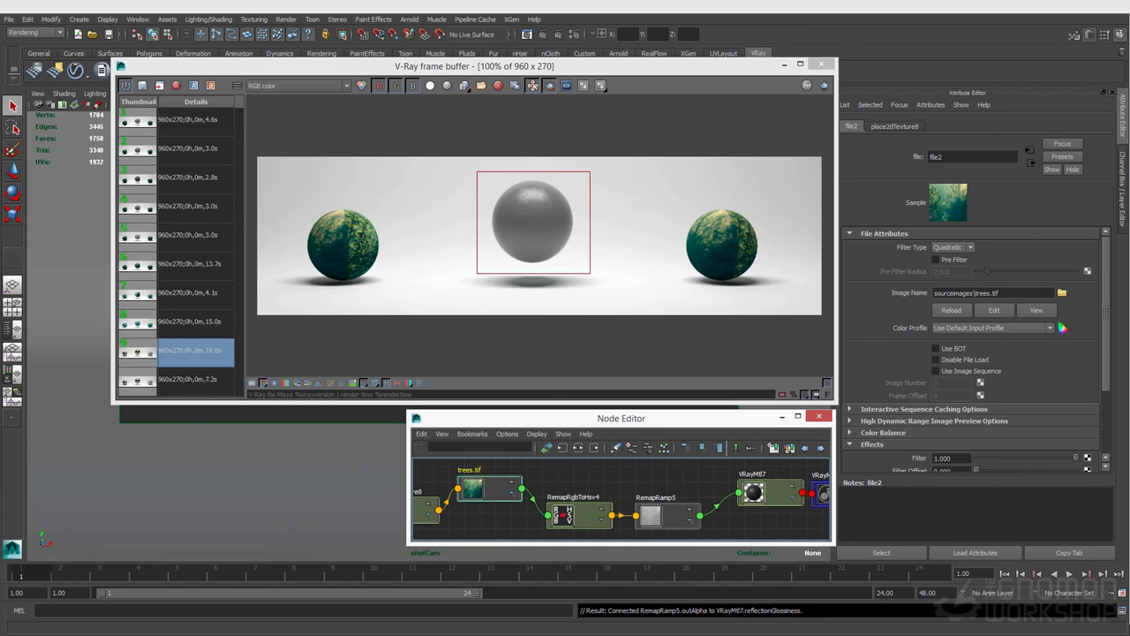
{"action": "left_click", "coordinate": [753, 494]}
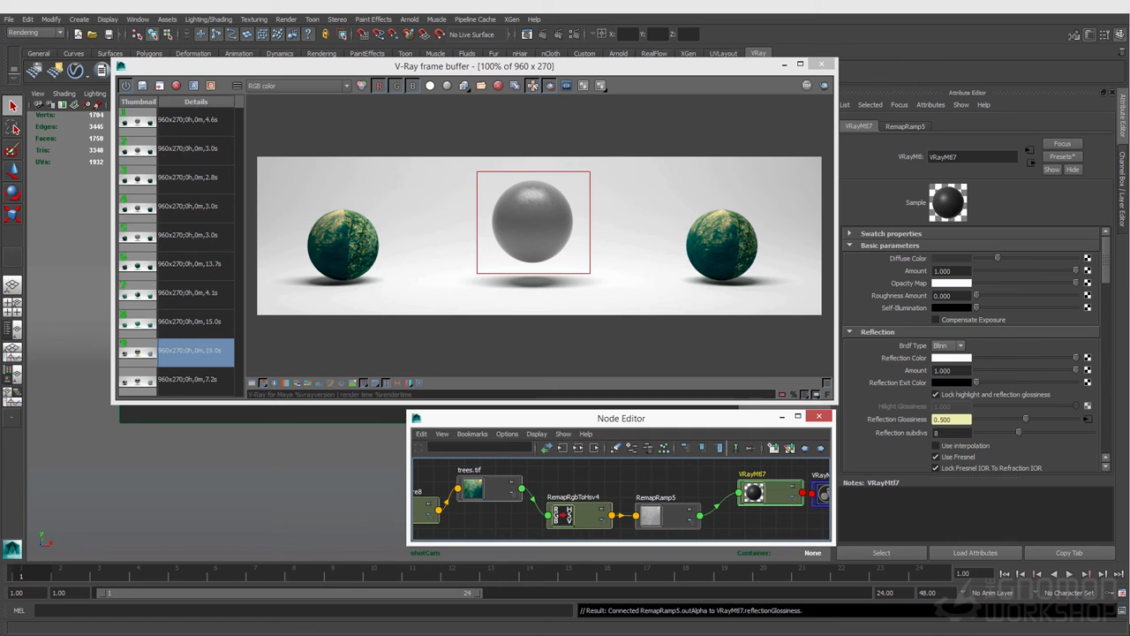
{"action": "scroll", "coordinate": [971, 345], "scroll_direction": "down", "scroll_amount": 3}
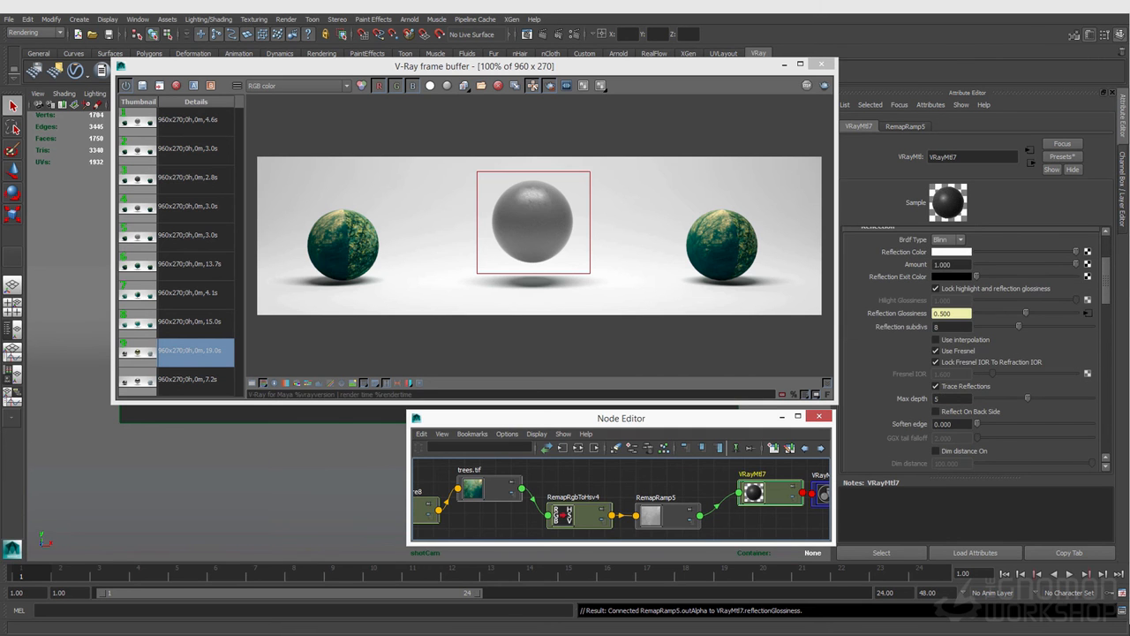
{"action": "scroll", "coordinate": [971, 349], "scroll_direction": "down", "scroll_amount": 1}
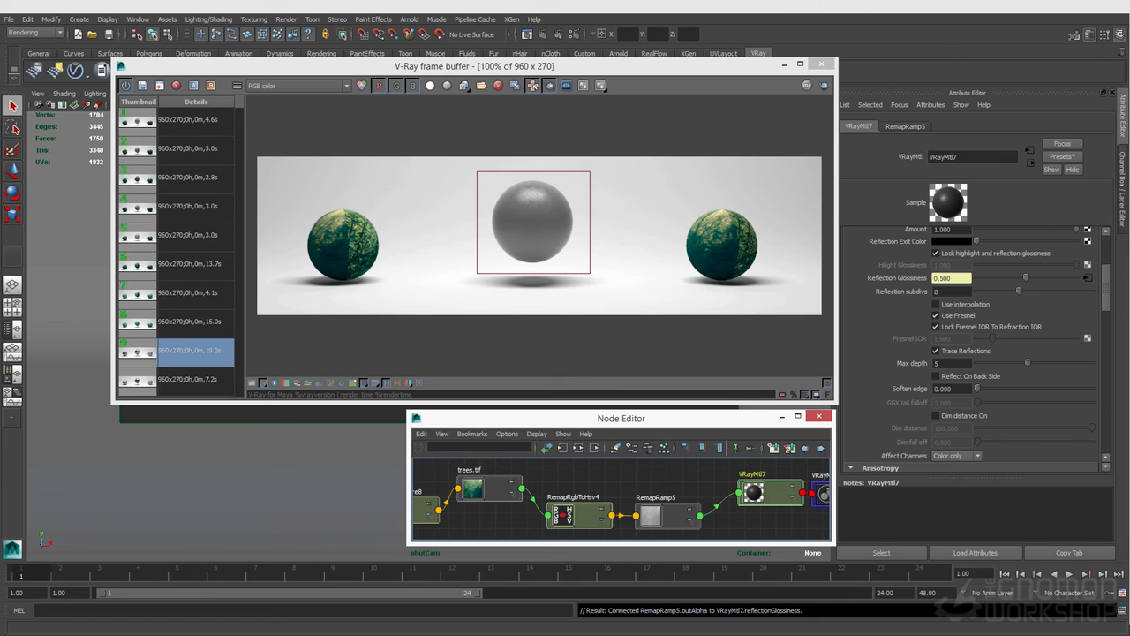
{"action": "scroll", "coordinate": [971, 353], "scroll_direction": "down", "scroll_amount": 6}
{"action": "scroll", "coordinate": [971, 353], "scroll_direction": "up", "scroll_amount": 8}
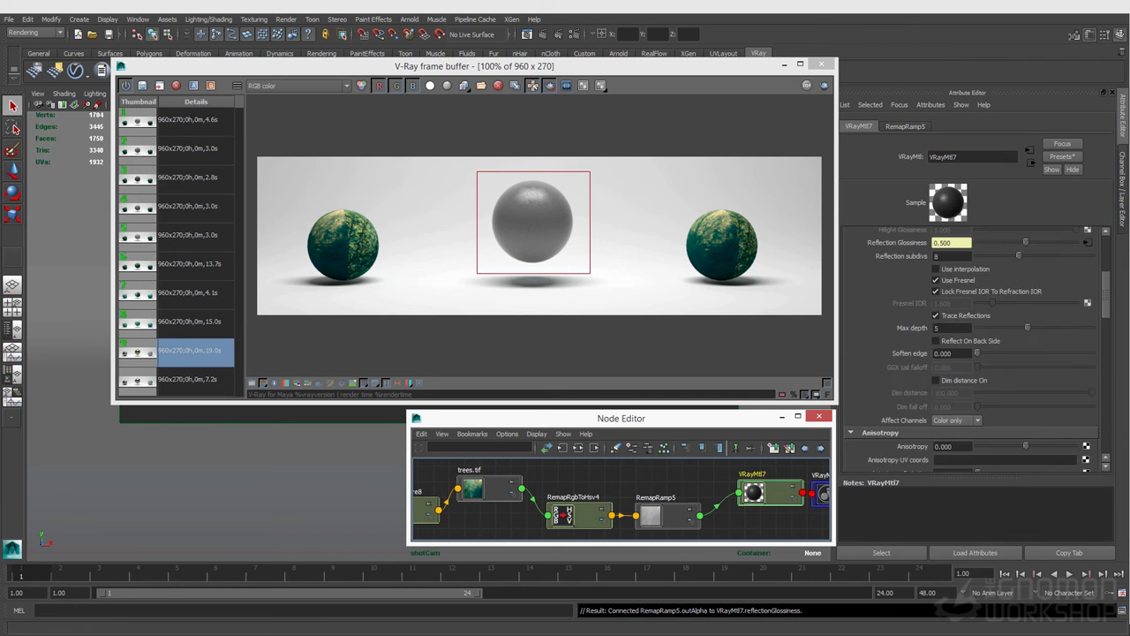
{"action": "scroll", "coordinate": [971, 353], "scroll_direction": "up", "scroll_amount": 1}
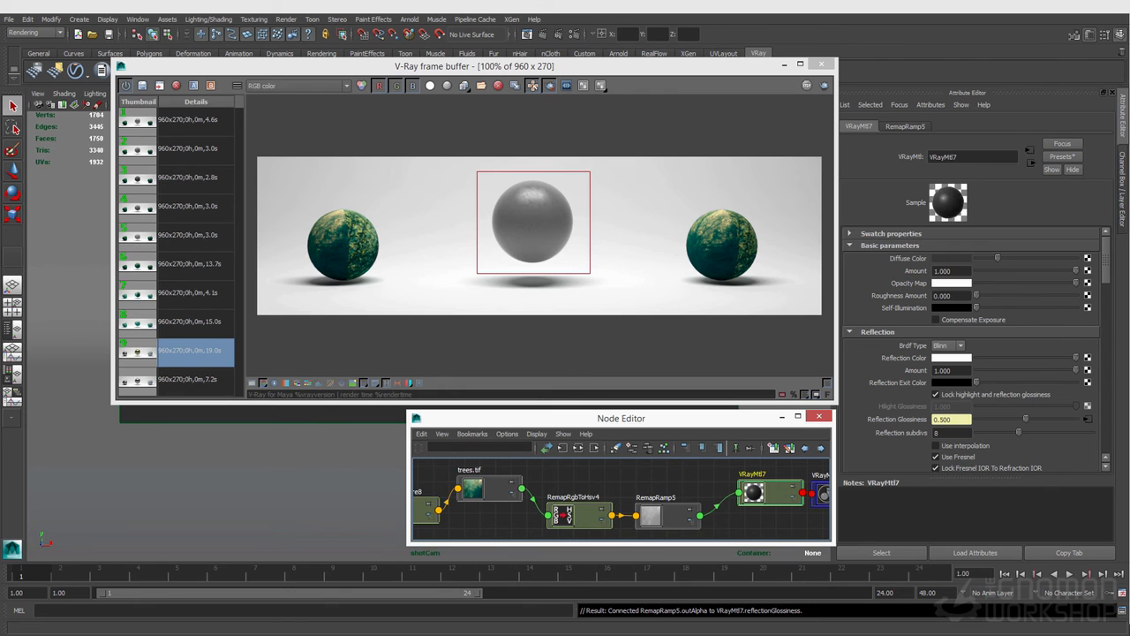
{"action": "scroll", "coordinate": [971, 353], "scroll_direction": "down", "scroll_amount": 5}
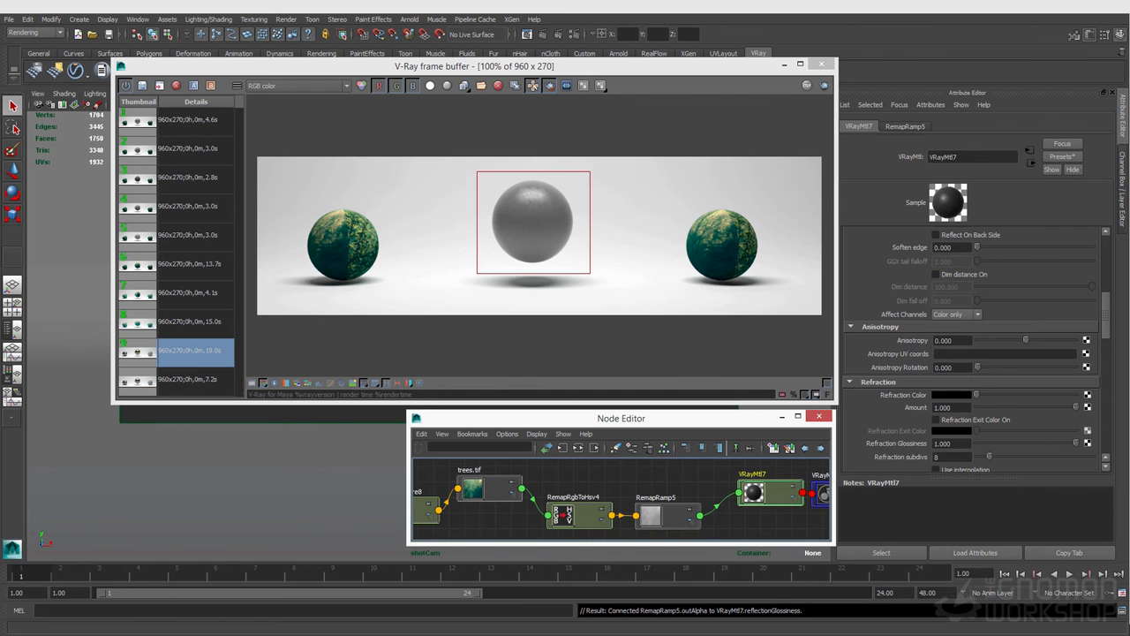
{"action": "scroll", "coordinate": [971, 349], "scroll_direction": "down", "scroll_amount": 7}
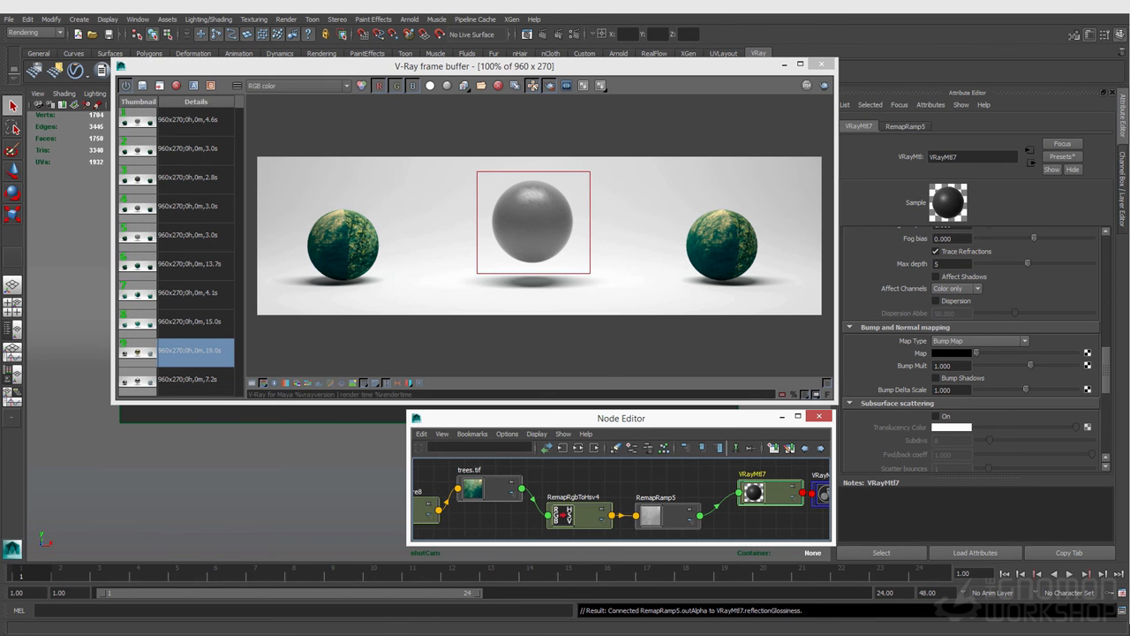
{"action": "scroll", "coordinate": [953, 371], "scroll_direction": "up", "scroll_amount": 8}
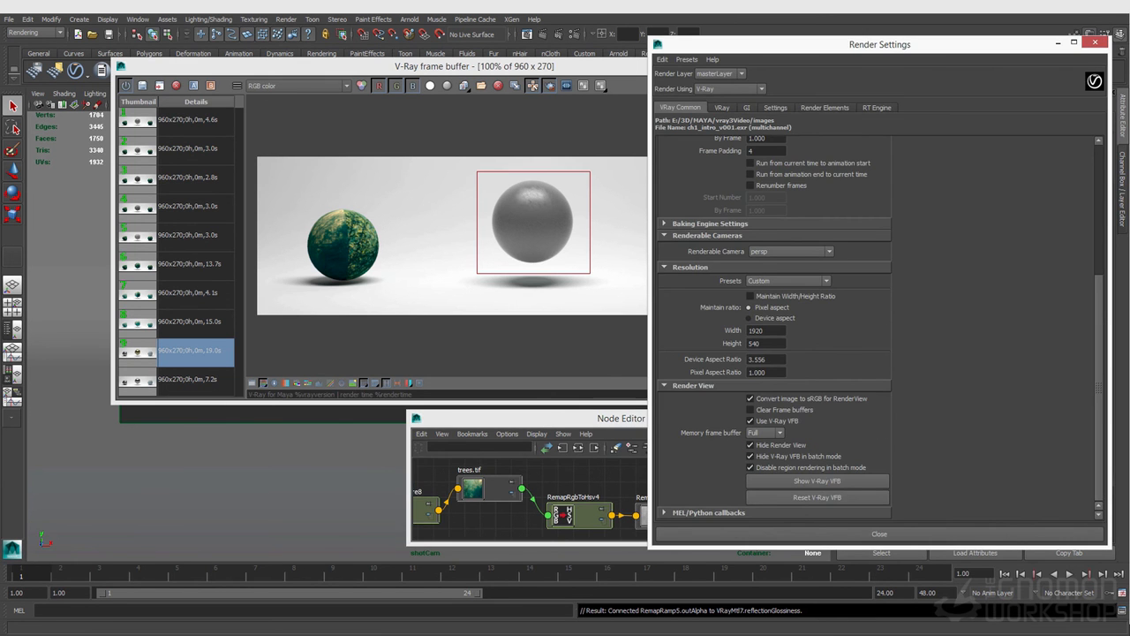
- Show the V-Ray color mapping options in the Render Settings and move the Node Editor clear of them
{"action": "left_click", "coordinate": [722, 108]}
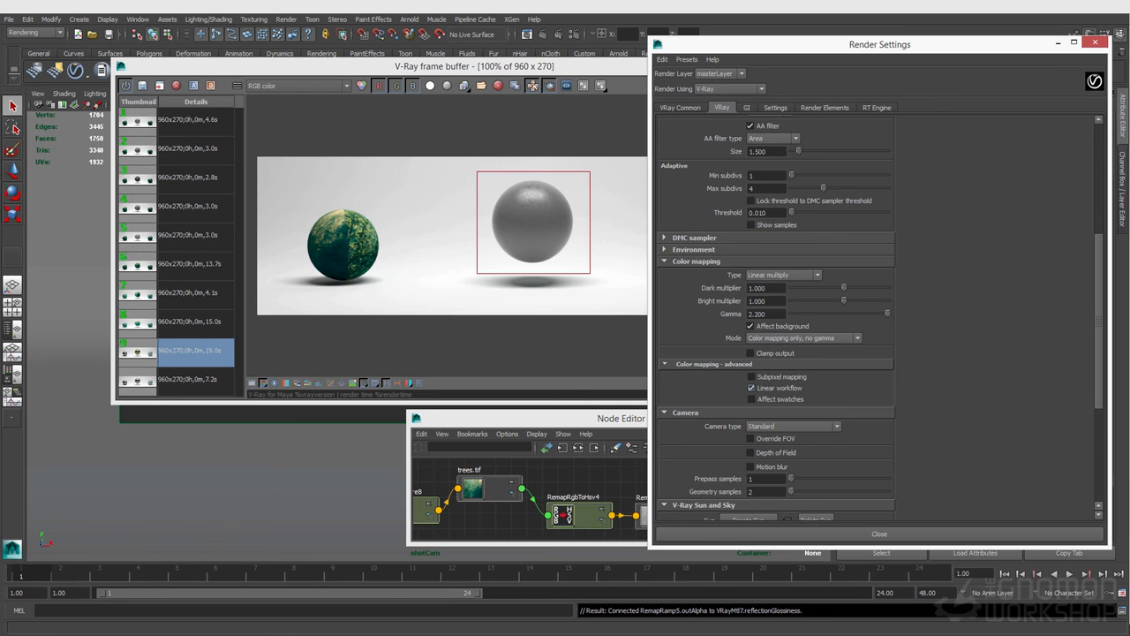
{"action": "left_click_drag", "start_coordinate": [530, 418], "coordinate": [300, 439]}
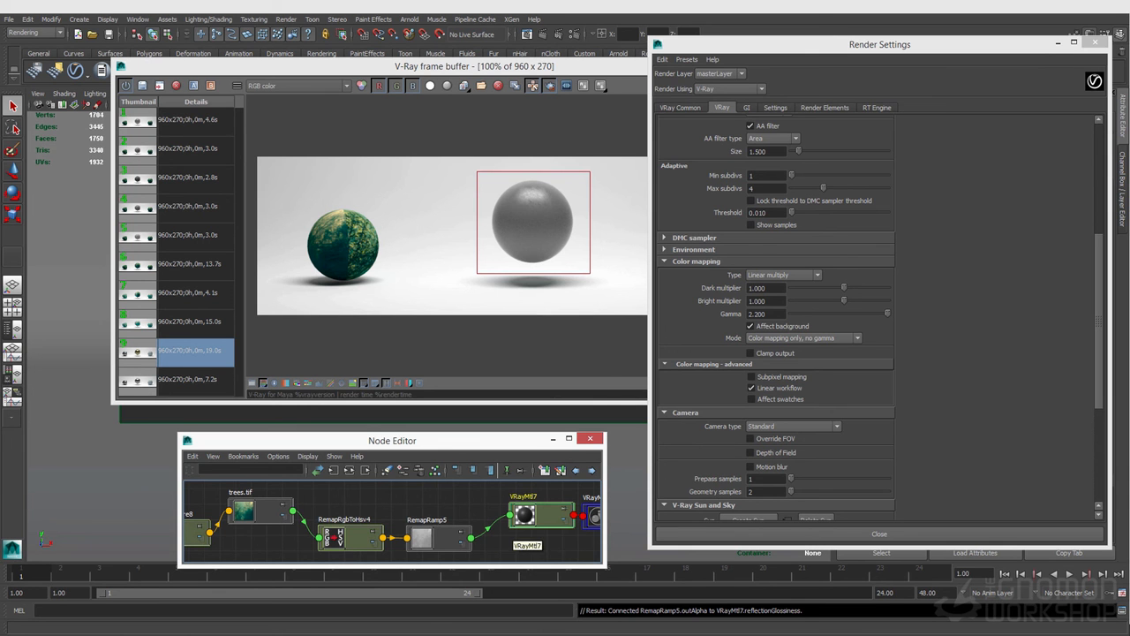
- Move the Render Settings off the frame buffer and select the VRayMtl7 material in the Node Editor
{"action": "left_click_drag", "start_coordinate": [820, 45], "coordinate": [594, 301]}
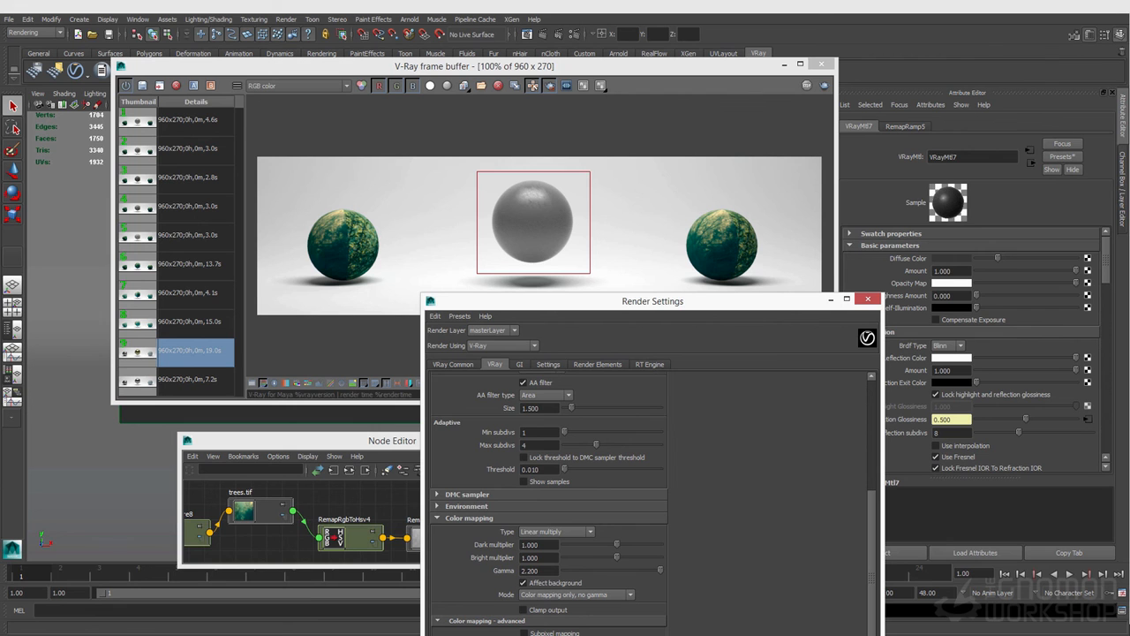
{"action": "left_click", "coordinate": [394, 503]}
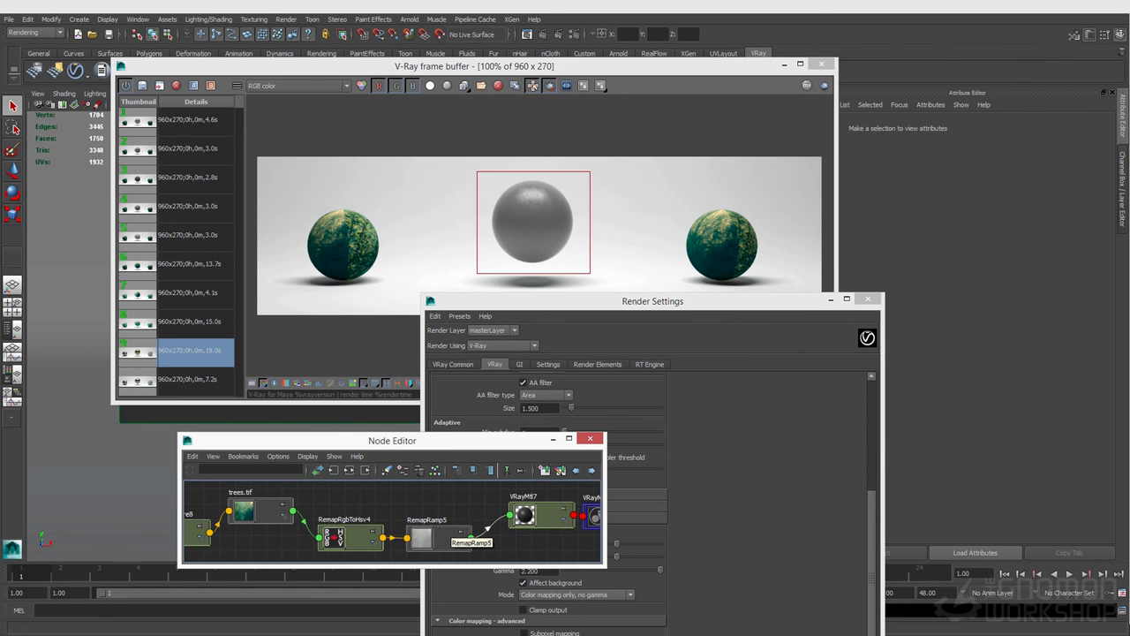
{"action": "left_click", "coordinate": [706, 512]}
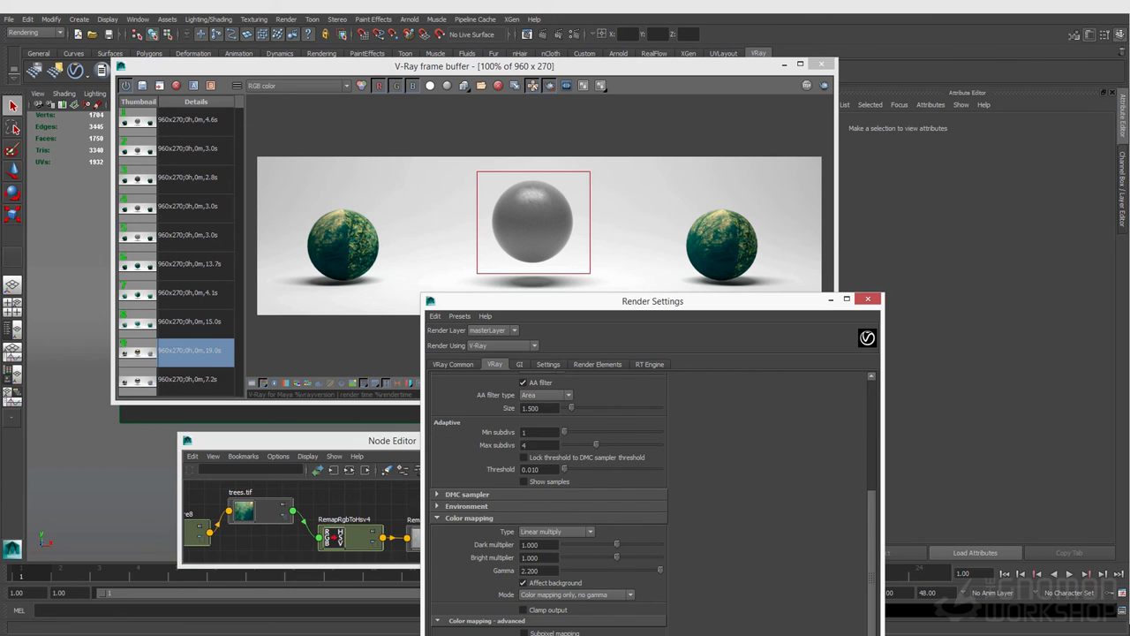
{"action": "left_click", "coordinate": [401, 505]}
{"action": "left_click", "coordinate": [535, 513]}
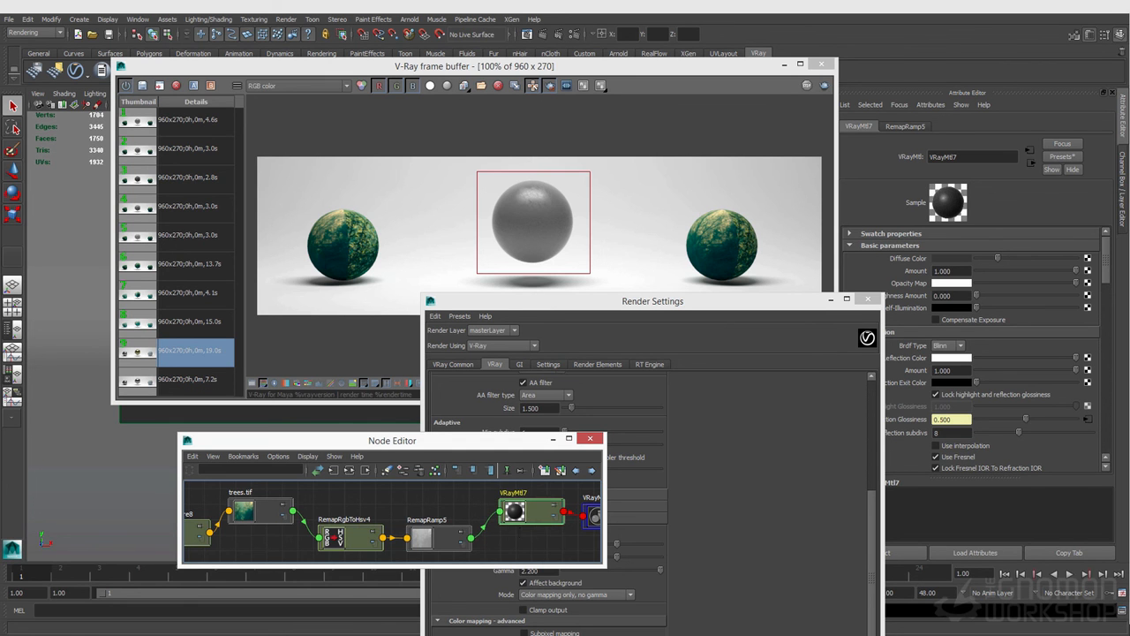
- Re-render the region around the middle sphere with Linear workflow enabled, and close the Render Settings
{"action": "left_click", "coordinate": [654, 301]}
{"action": "left_click_drag", "start_coordinate": [653, 301], "coordinate": [670, 182]}
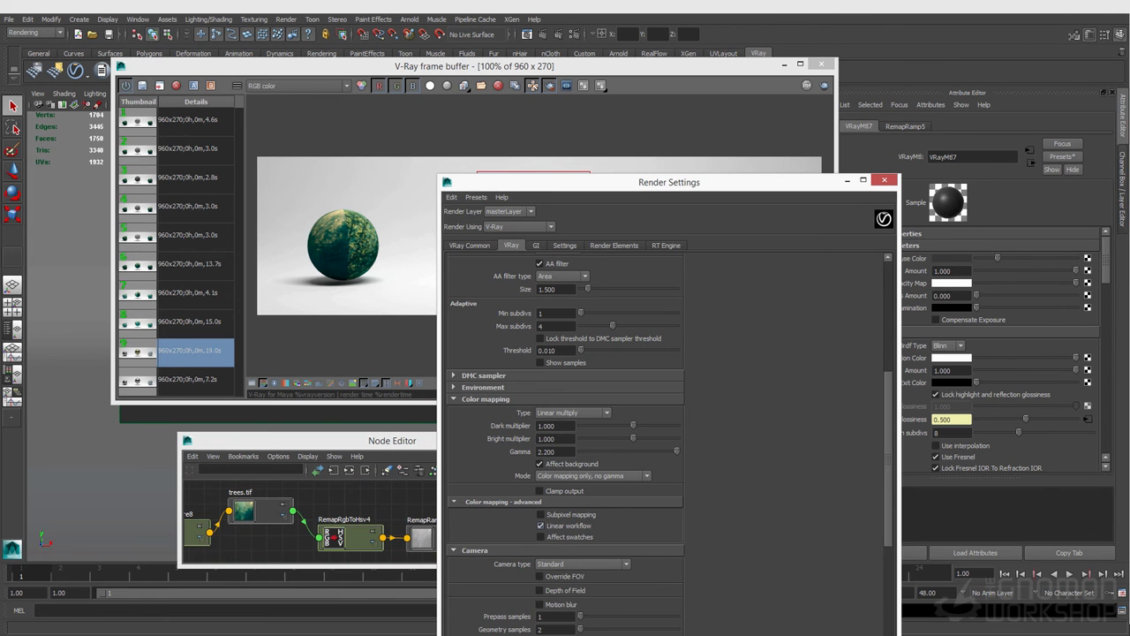
{"action": "left_click", "coordinate": [825, 85]}
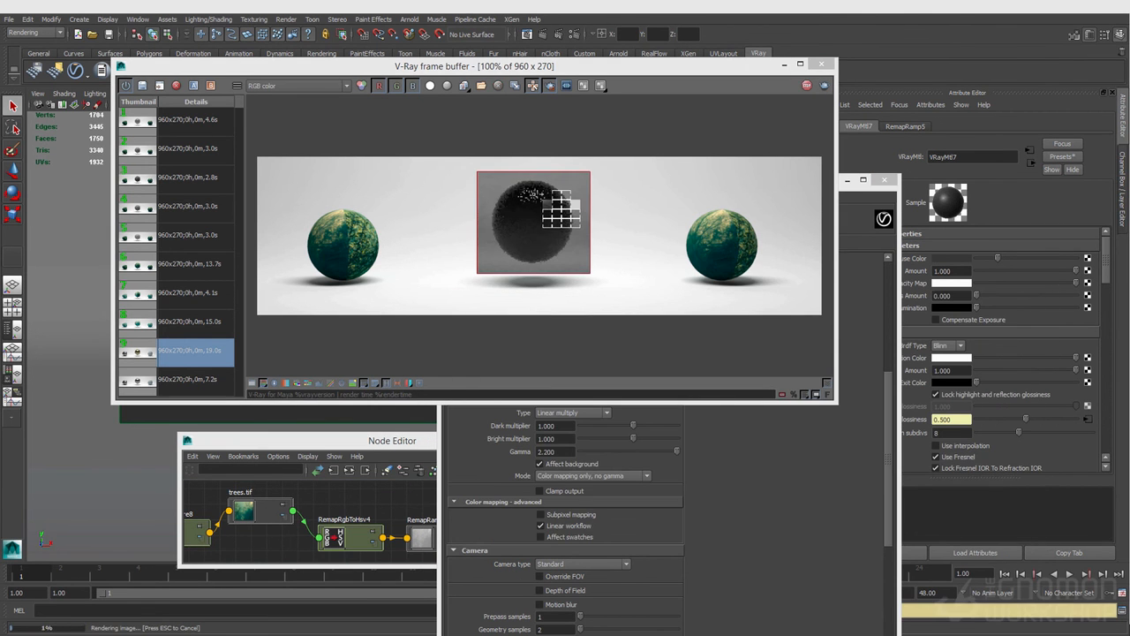
{"action": "left_click", "coordinate": [884, 180]}
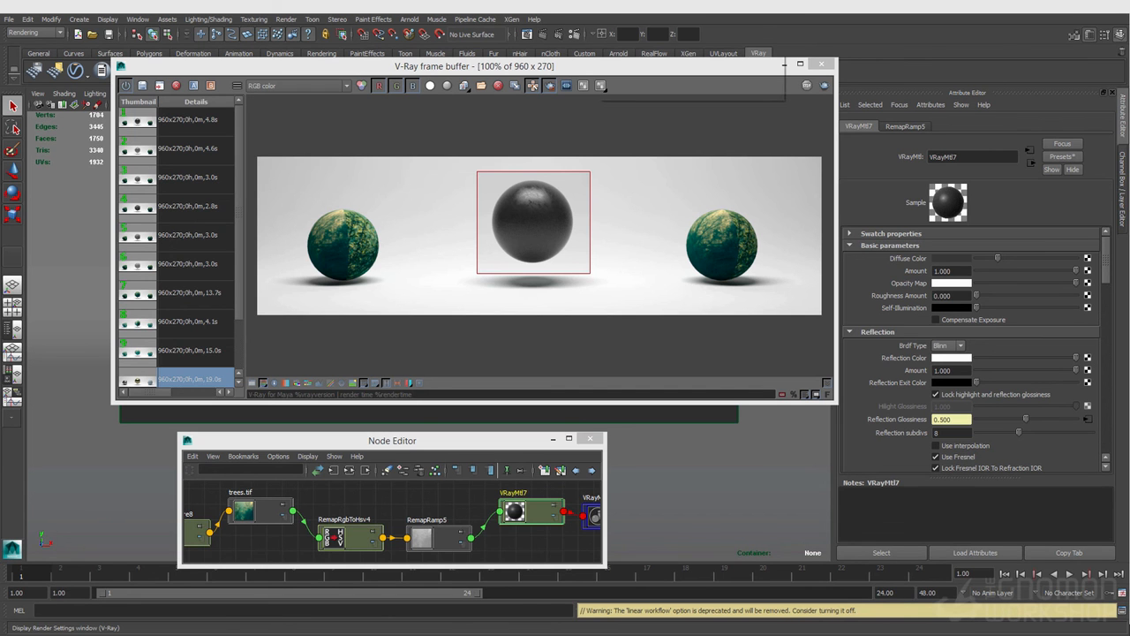
- Turn off Linear workflow in the advanced color mapping settings and show the V-Ray texture input gamma option for trees.tif
{"action": "left_click", "coordinate": [575, 34]}
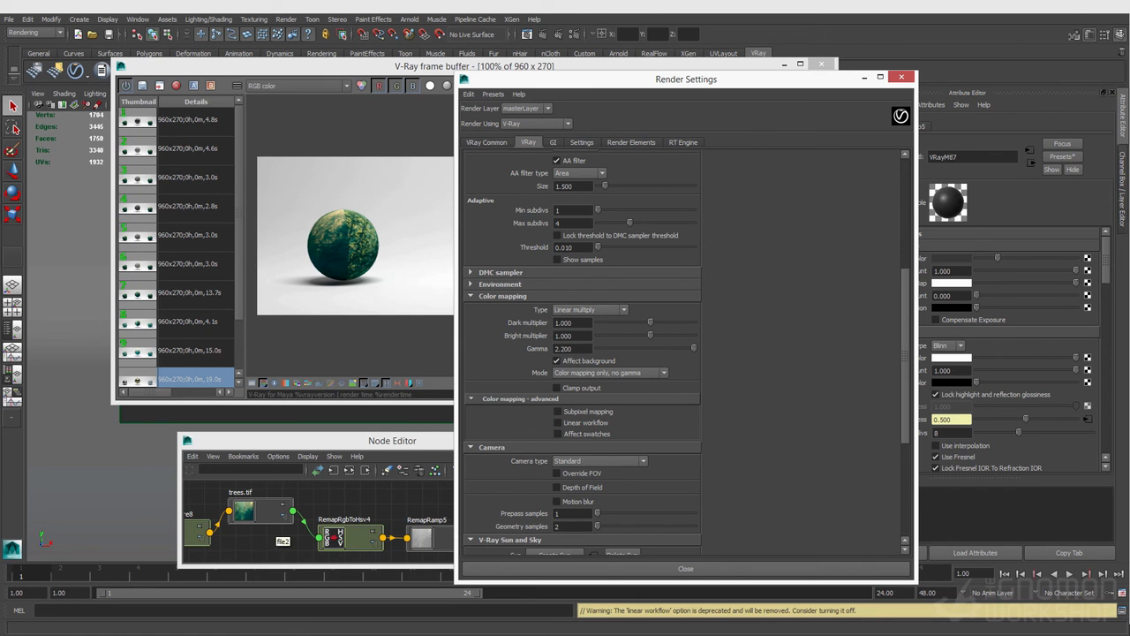
{"action": "left_click_drag", "start_coordinate": [272, 511], "coordinate": [272, 533]}
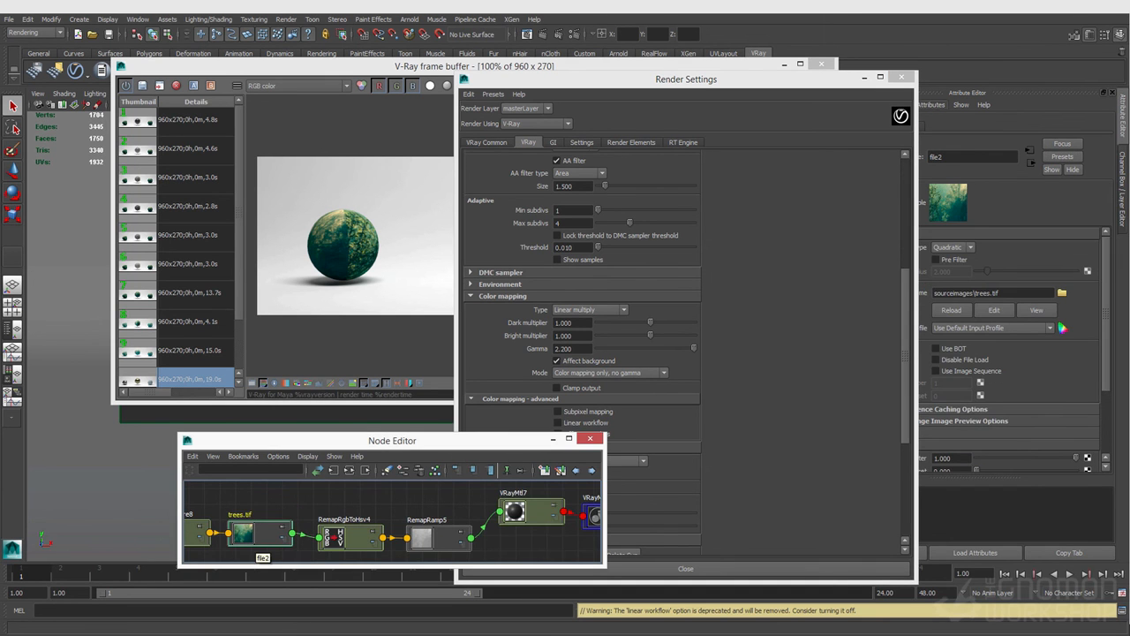
{"action": "left_click", "coordinate": [931, 104]}
{"action": "mouse_move", "coordinate": [953, 149]}
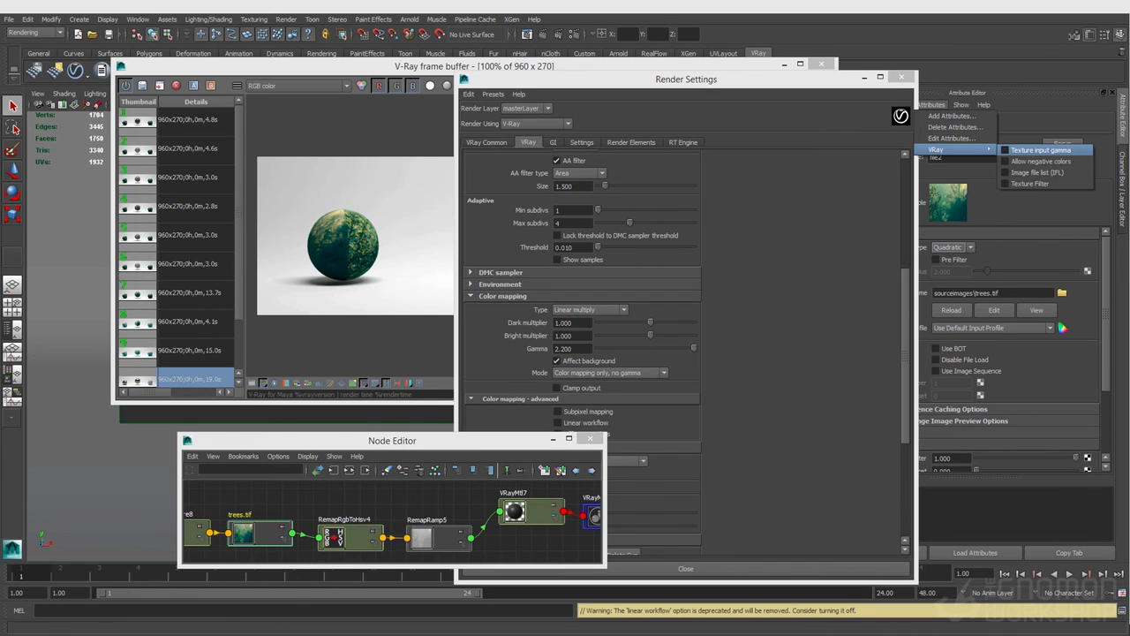
{"action": "left_click", "coordinate": [1042, 150]}
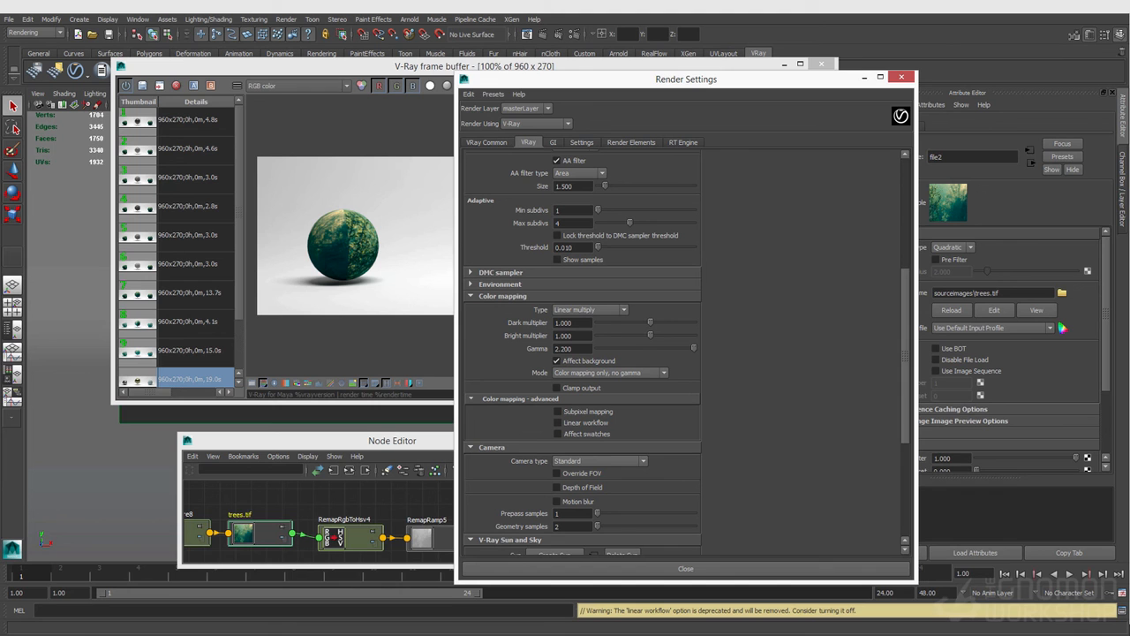
{"action": "left_click", "coordinate": [930, 104]}
{"action": "mouse_move", "coordinate": [953, 149]}
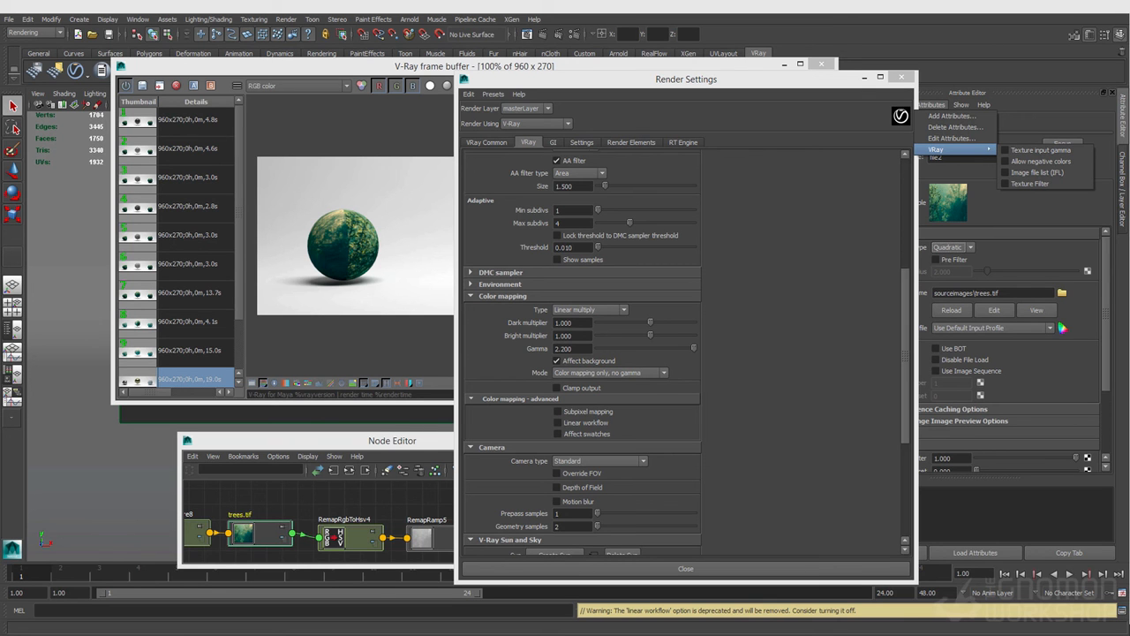
- Enable Affect swatches in the advanced color mapping settings and select VRayMtl7 to refresh its swatch
{"action": "left_click", "coordinate": [558, 433]}
{"action": "left_click", "coordinate": [558, 434]}
{"action": "left_click", "coordinate": [305, 549]}
{"action": "mouse_move", "coordinate": [532, 510]}
{"action": "left_mouse_down"}
{"action": "mouse_move", "coordinate": [521, 535]}
{"action": "mouse_move", "coordinate": [526, 520]}
{"action": "left_mouse_up"}
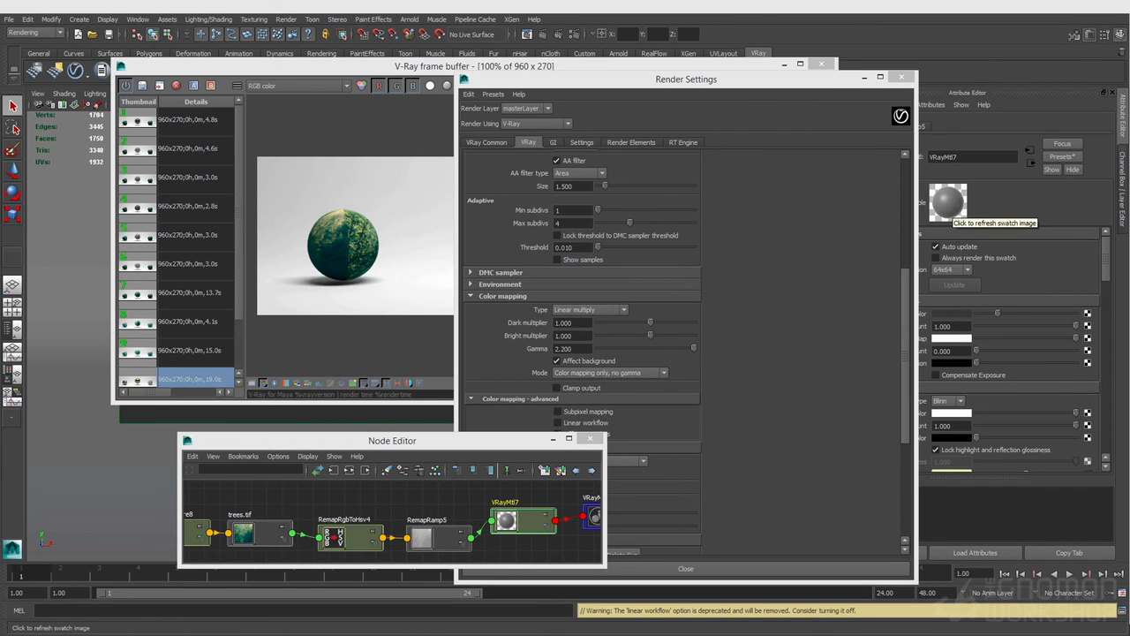
- Toggle the frame buffer's display correction off and back on, and re-render the middle sphere's region without Linear workflow
{"action": "left_click", "coordinate": [618, 66]}
{"action": "left_click", "coordinate": [364, 383]}
{"action": "left_click", "coordinate": [364, 383]}
{"action": "left_click", "coordinate": [825, 85]}
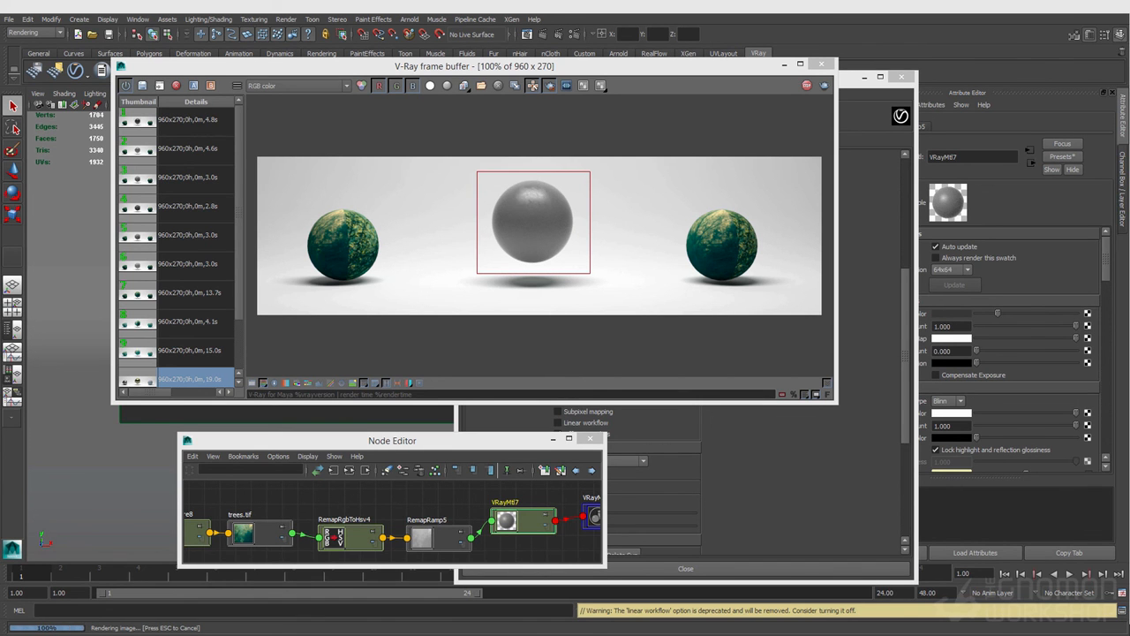
- Show the available color mapping modes and keep Color mapping only, no gamma
{"action": "left_click_drag", "start_coordinate": [851, 76], "coordinate": [831, 71]}
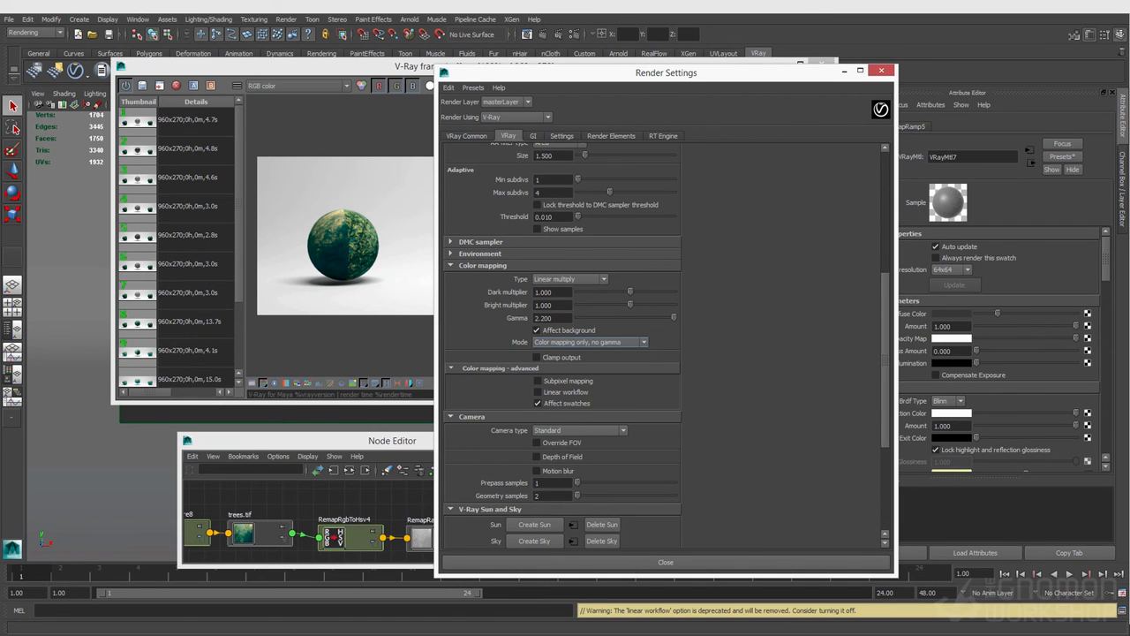
{"action": "left_click", "coordinate": [589, 341]}
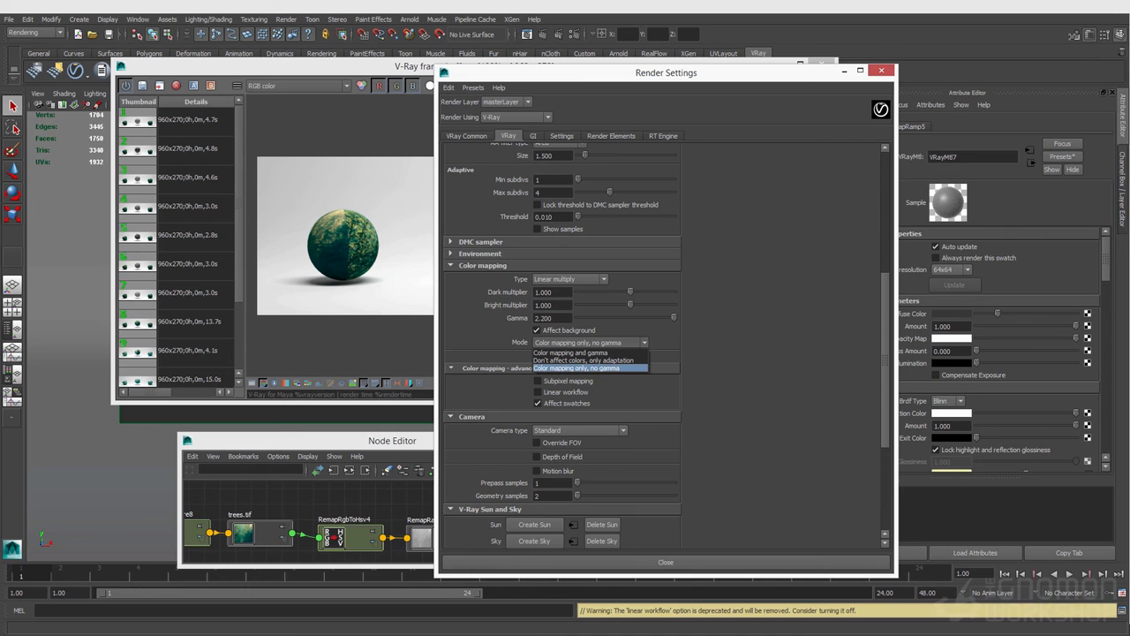
{"action": "left_click", "coordinate": [589, 369]}
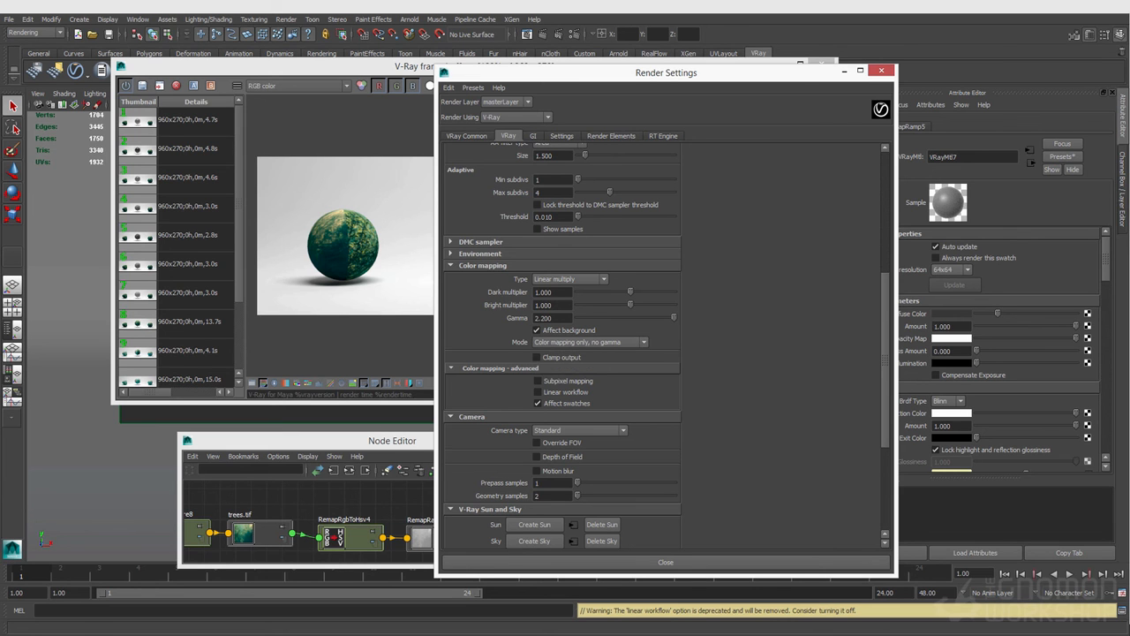
- Review the rendered spheres in the frame buffer along with V-Ray's global, image sampler and color mapping settings
{"action": "left_click", "coordinate": [401, 67]}
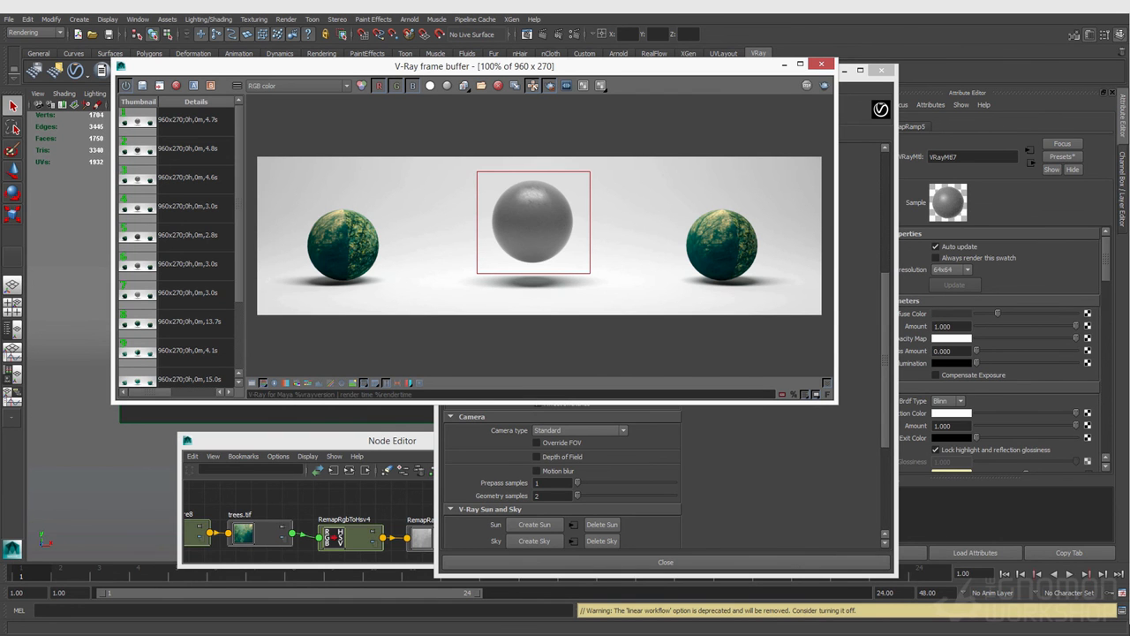
{"action": "left_click", "coordinate": [503, 459]}
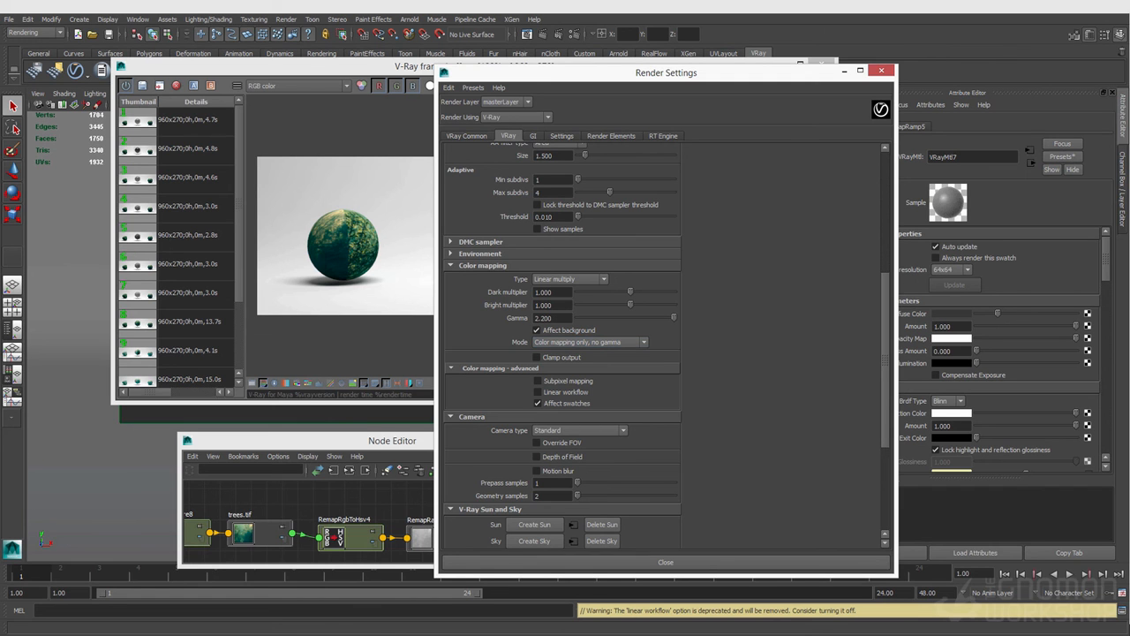
{"action": "scroll", "coordinate": [561, 344], "scroll_direction": "up", "scroll_amount": 5}
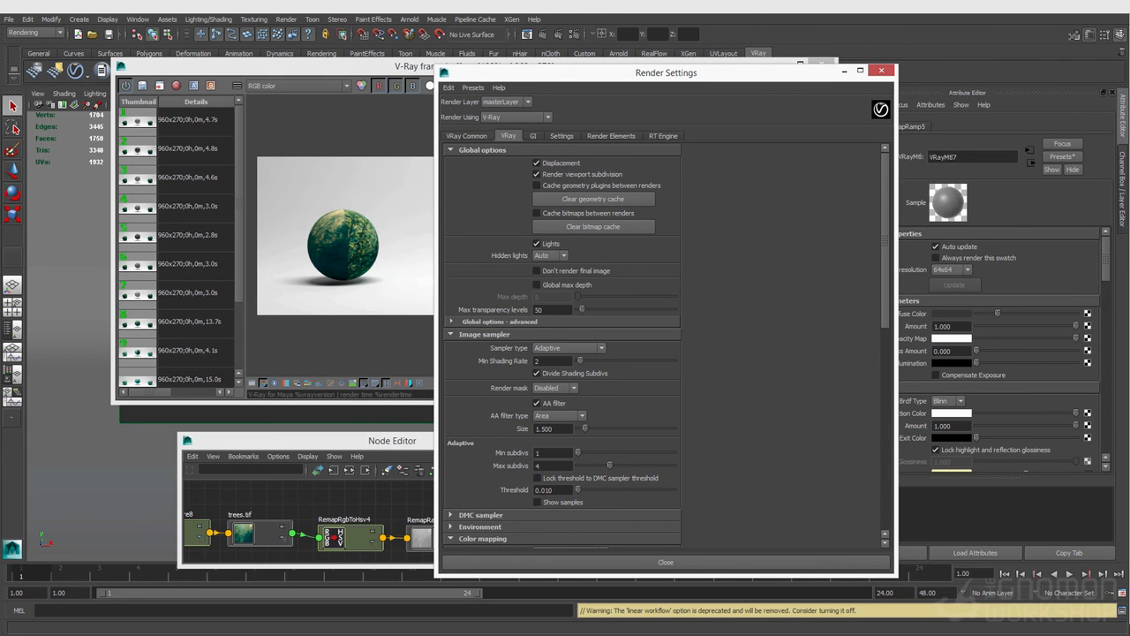
{"action": "left_click_drag", "start_coordinate": [666, 64], "coordinate": [666, 100]}
{"action": "scroll", "coordinate": [666, 362], "scroll_direction": "down", "scroll_amount": 3}
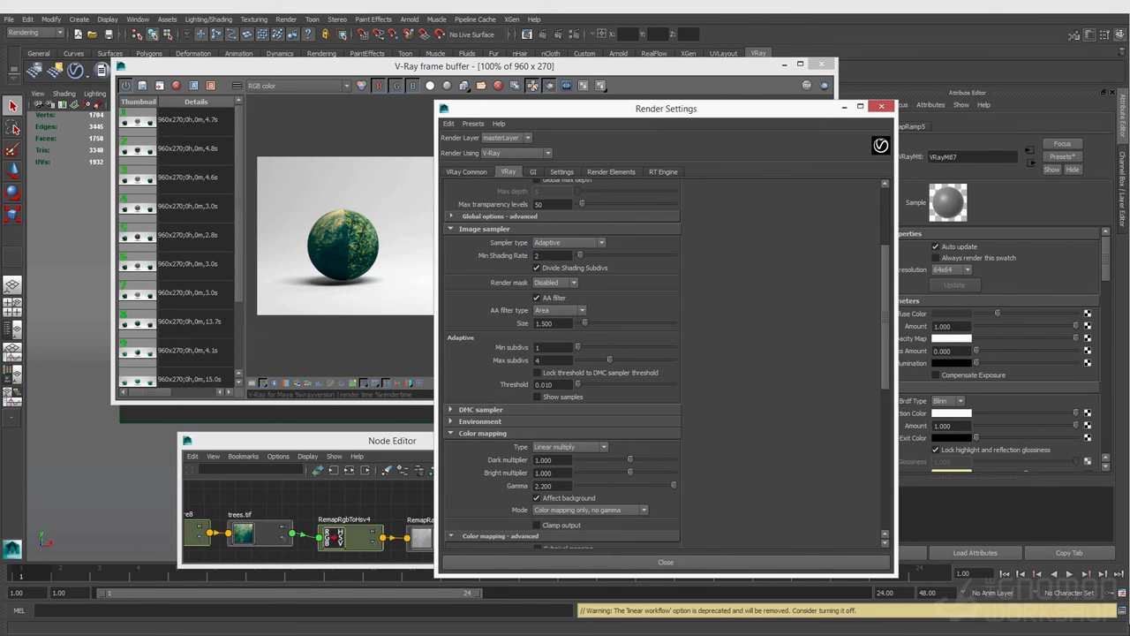
{"action": "left_click", "coordinate": [547, 66]}
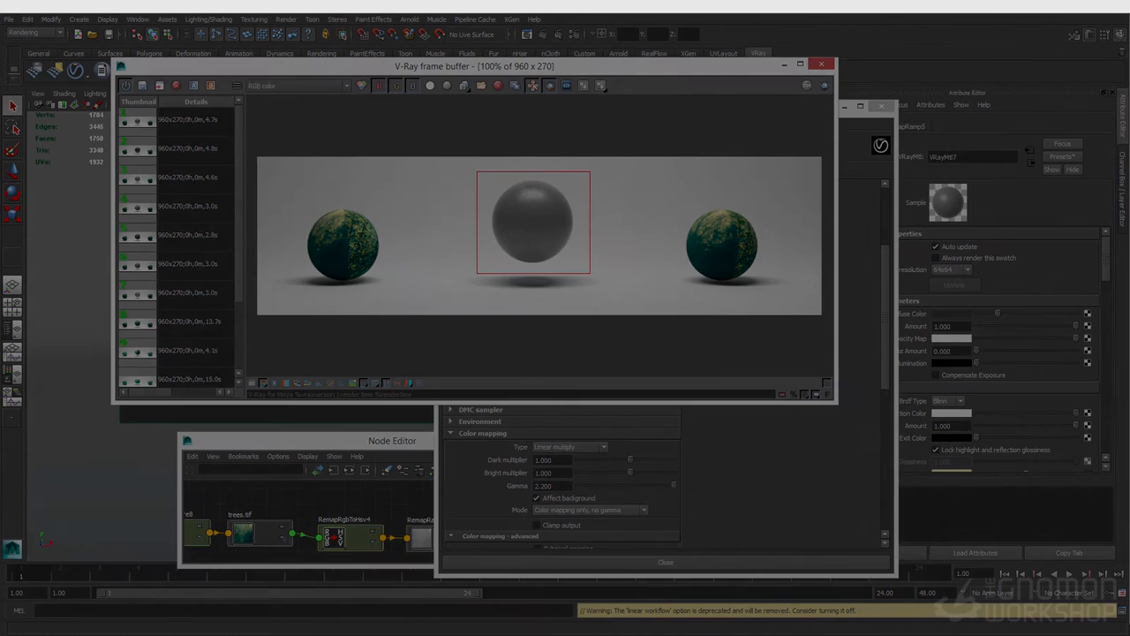